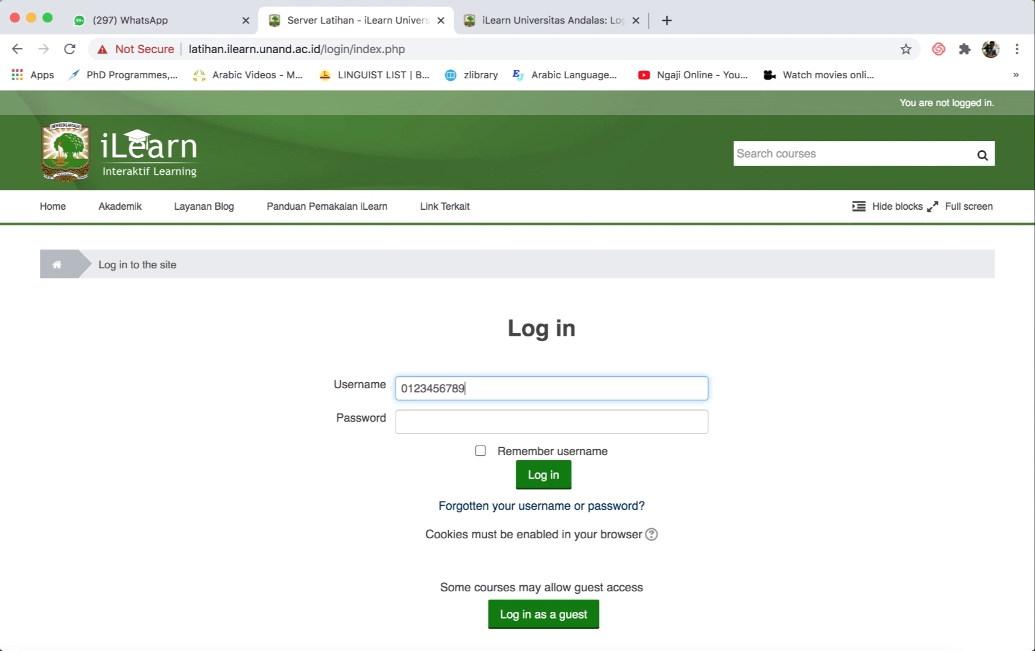
Enter the account password and log in to the iLearn training site.
left_click(543, 422)
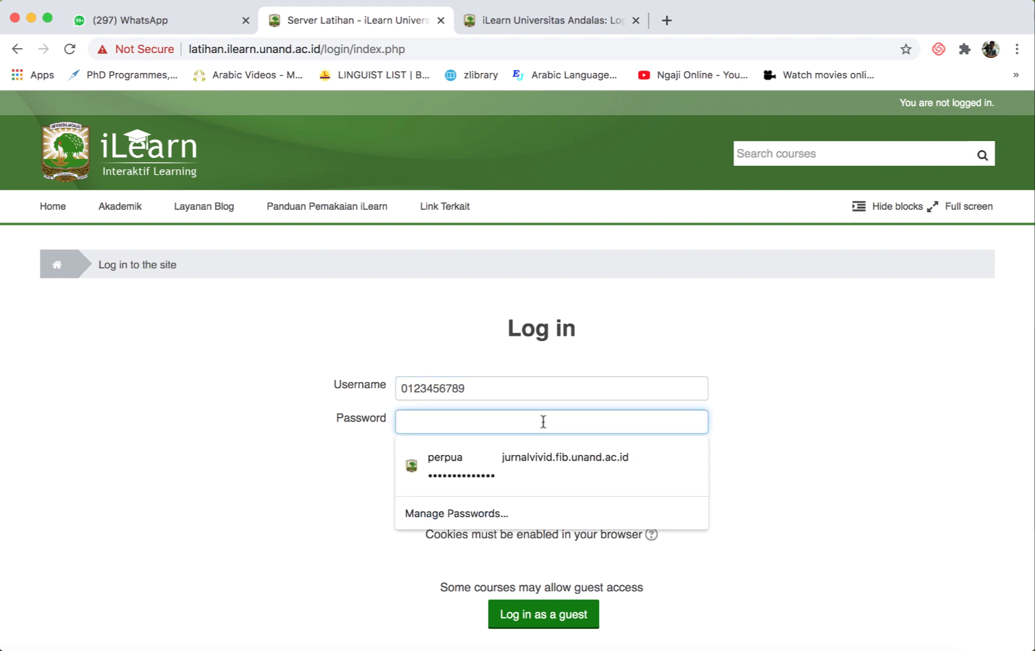
type("••••••••")
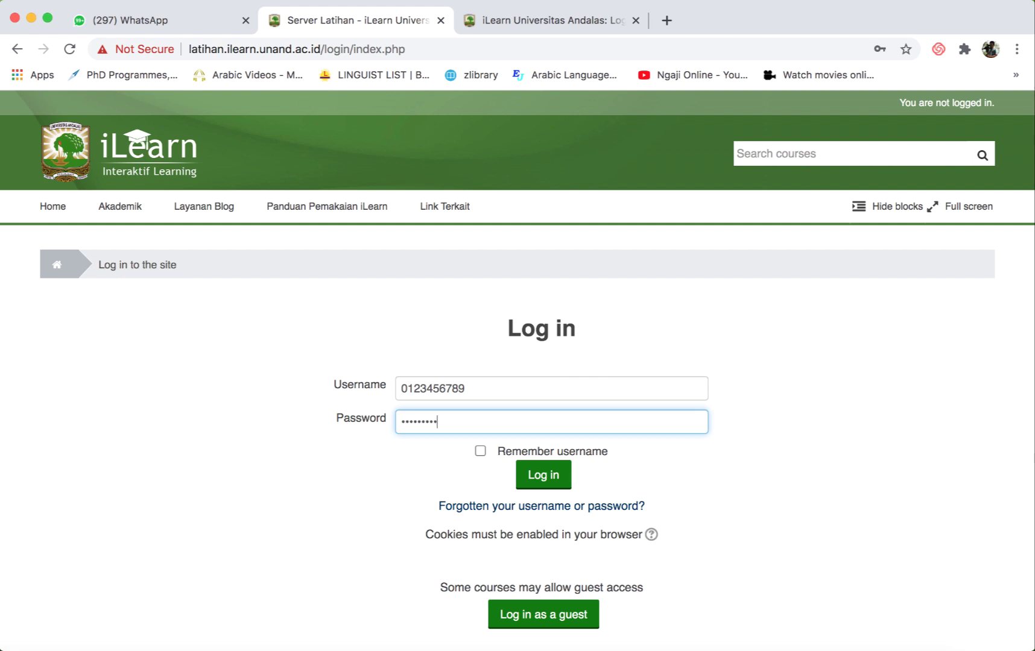
left_click(544, 475)
Expand the User picture section of the profile form and update the profile.
scroll(481, 459, "down", 1)
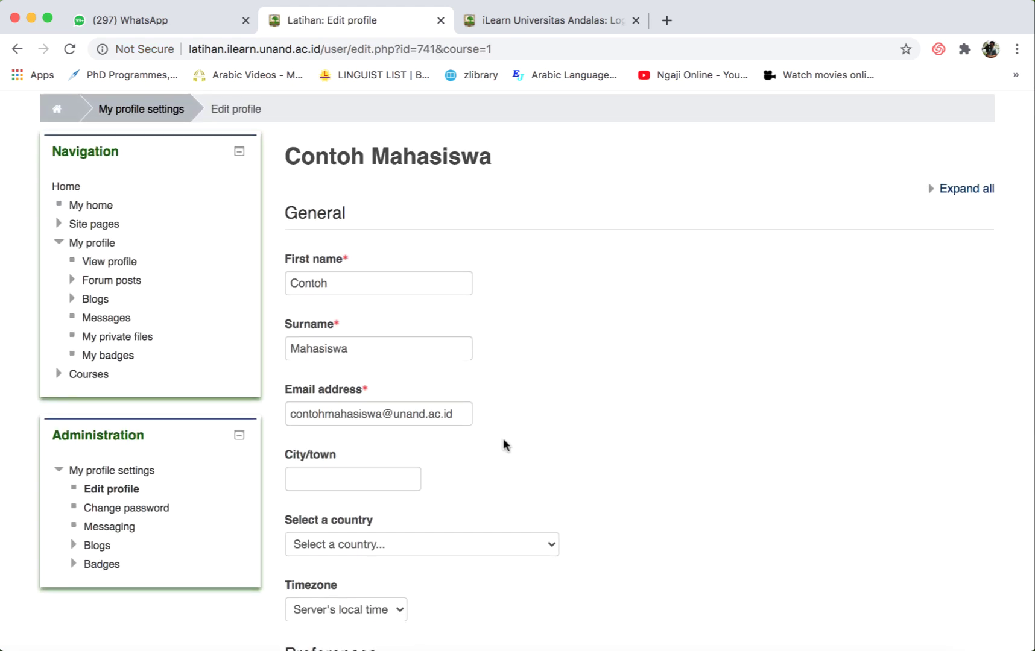
scroll(502, 446, "down", 3)
scroll(503, 440, "down", 1)
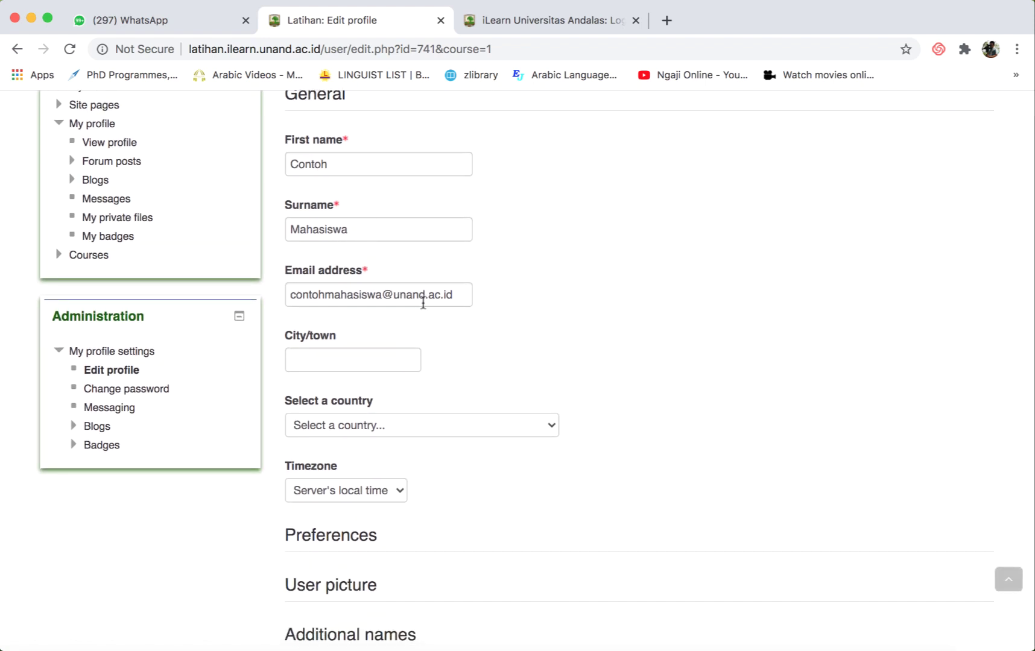
scroll(433, 396, "down", 5)
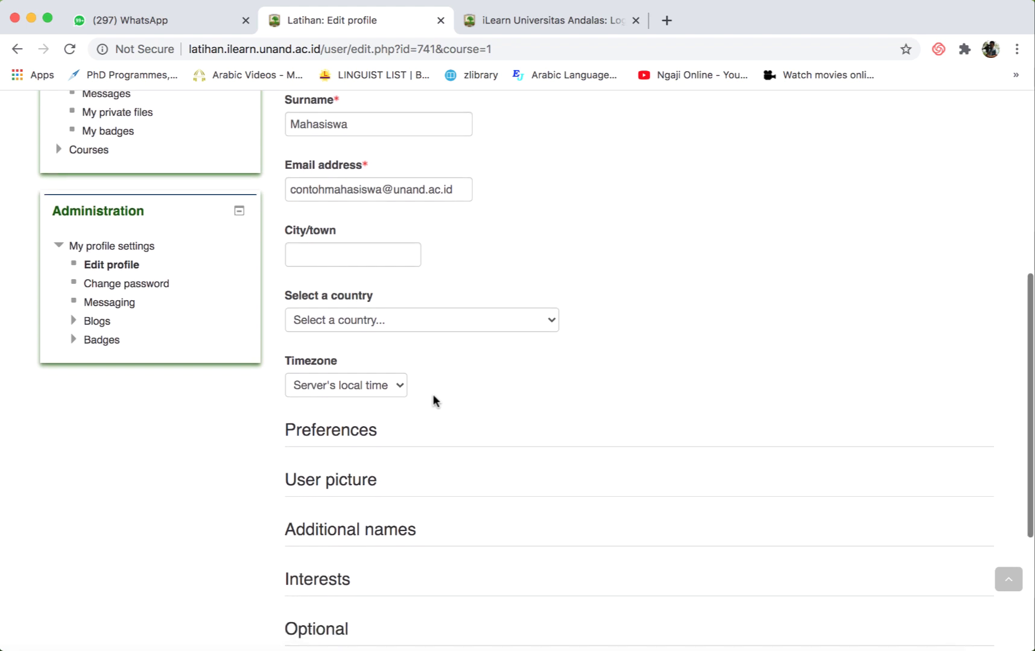
scroll(428, 362, "down", 3)
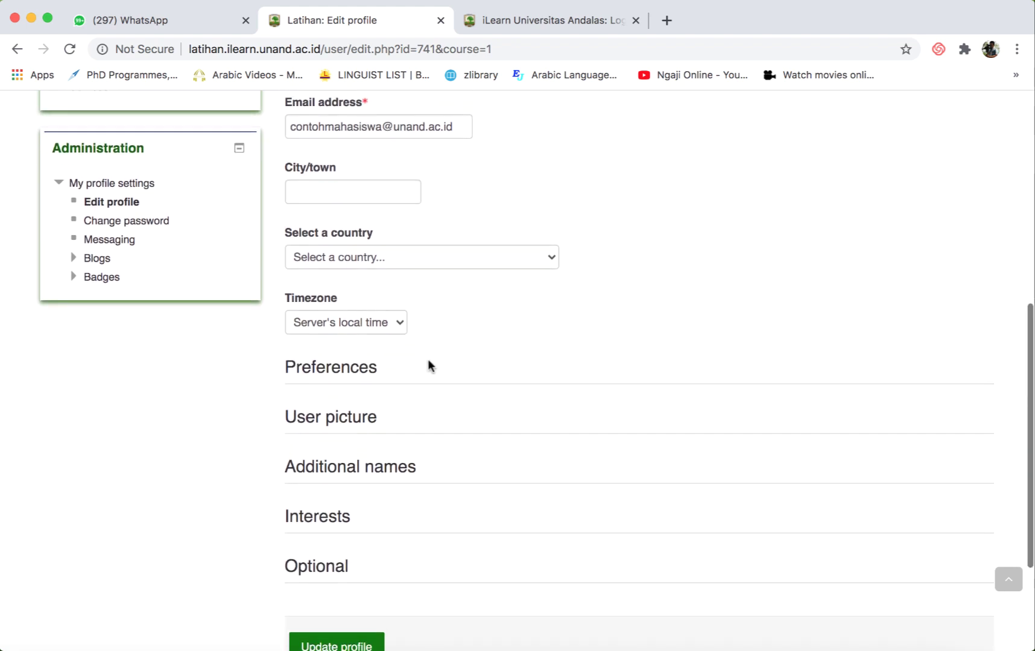
scroll(428, 361, "down", 1)
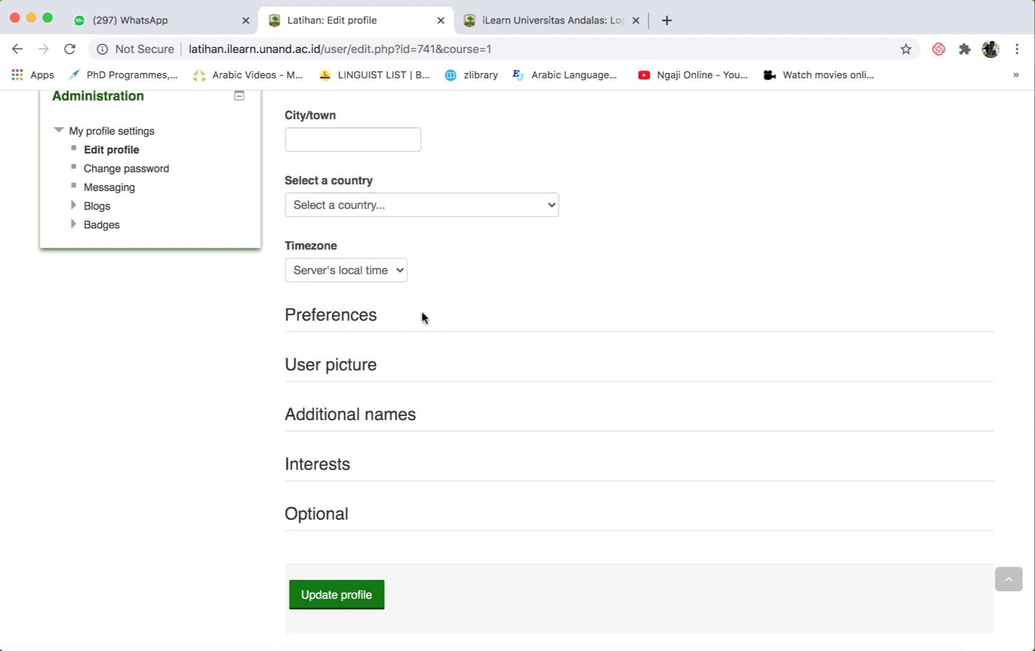
left_click(315, 364)
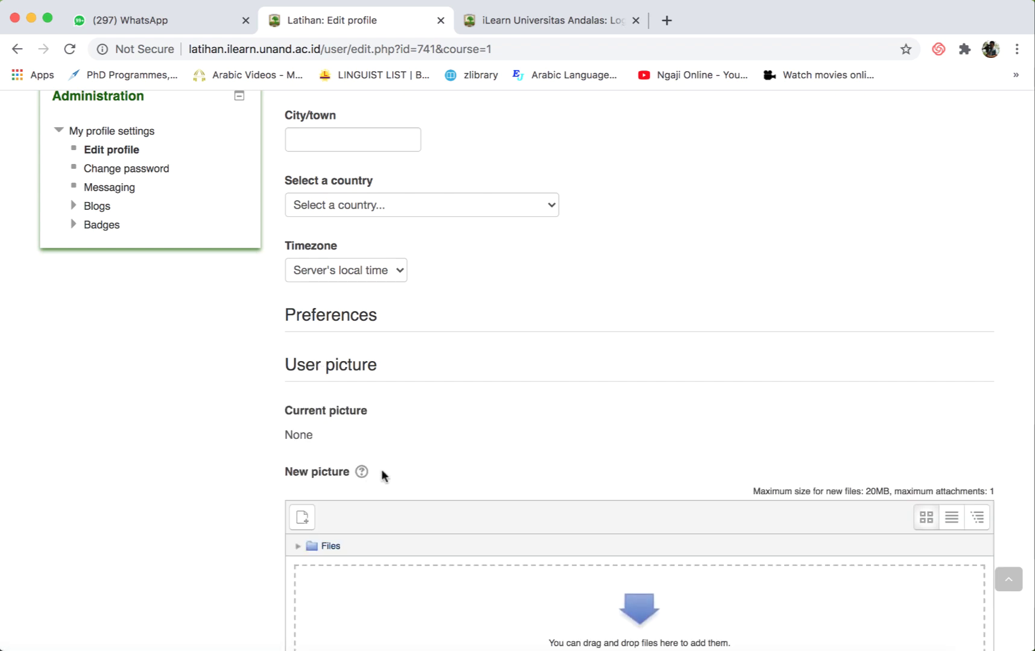
scroll(381, 473, "down", 4)
scroll(425, 483, "down", 4)
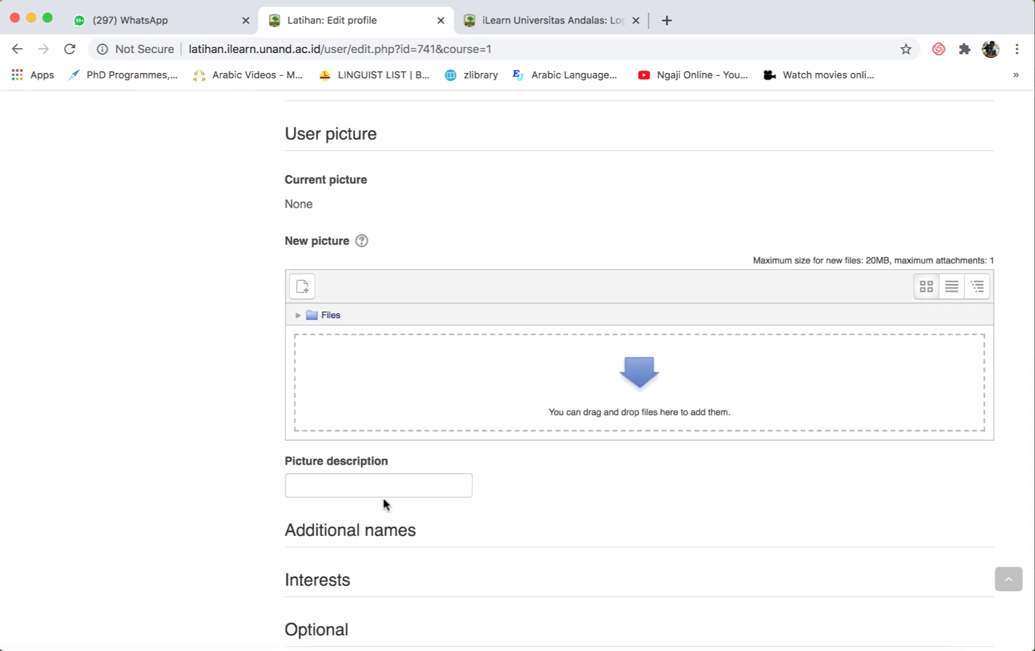
scroll(383, 501, "down", 4)
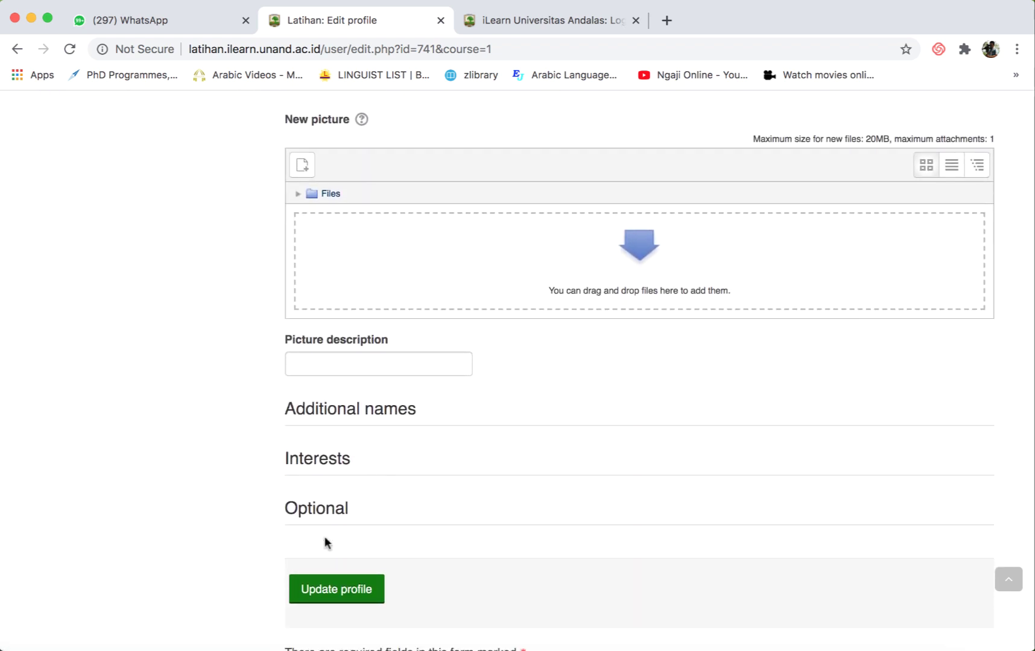
left_click(347, 591)
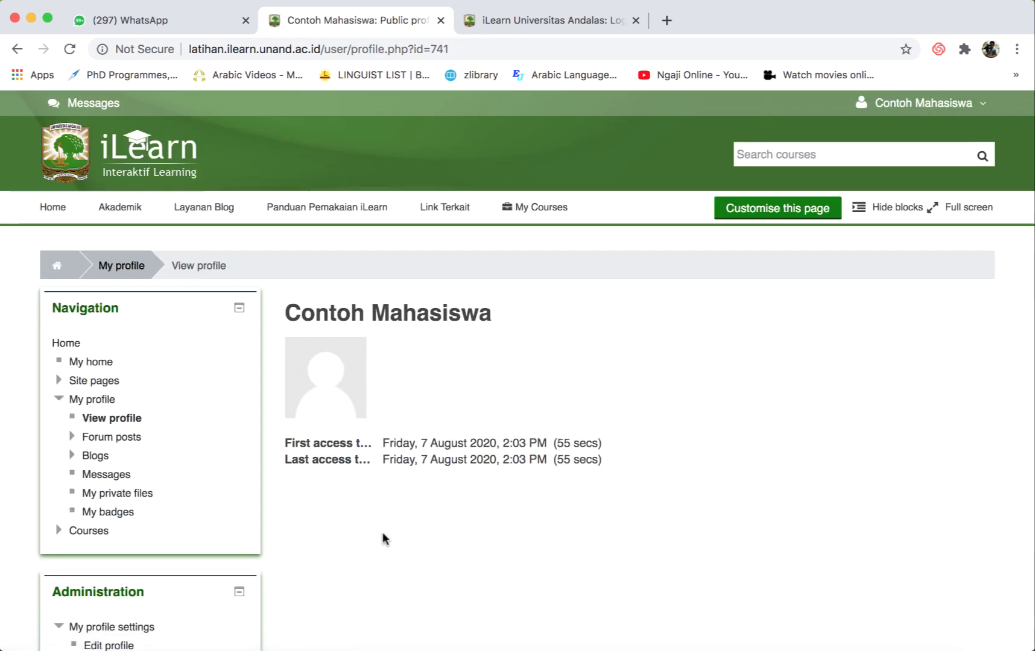
Go from the profile page to the iLearn site's home page.
scroll(383, 537, "down", 2)
scroll(383, 534, "down", 2)
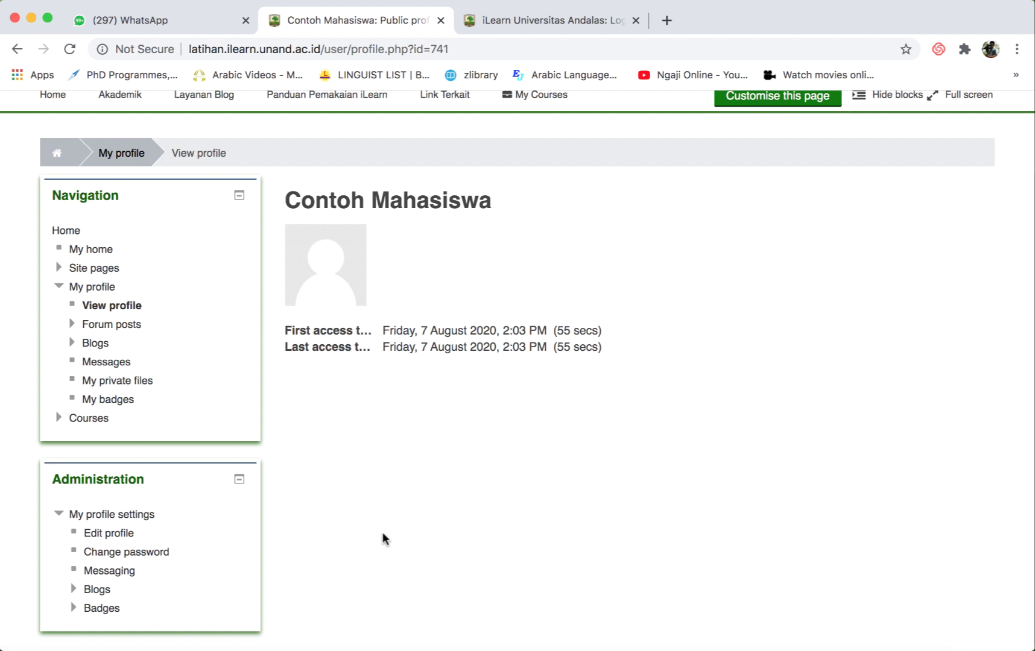
scroll(407, 490, "up", 3)
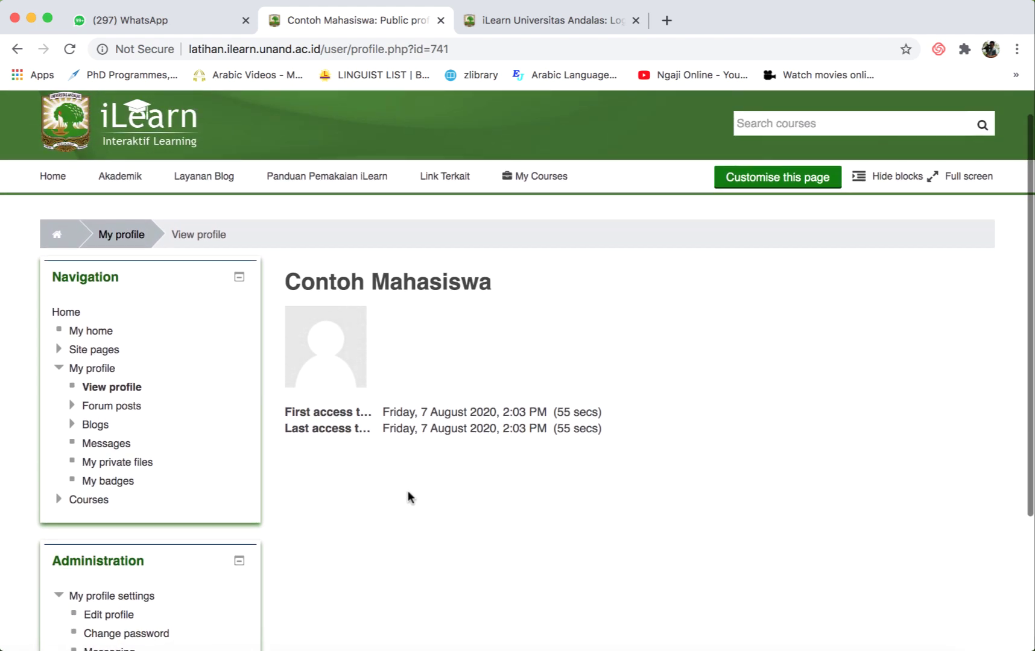
mouse_move(577, 185)
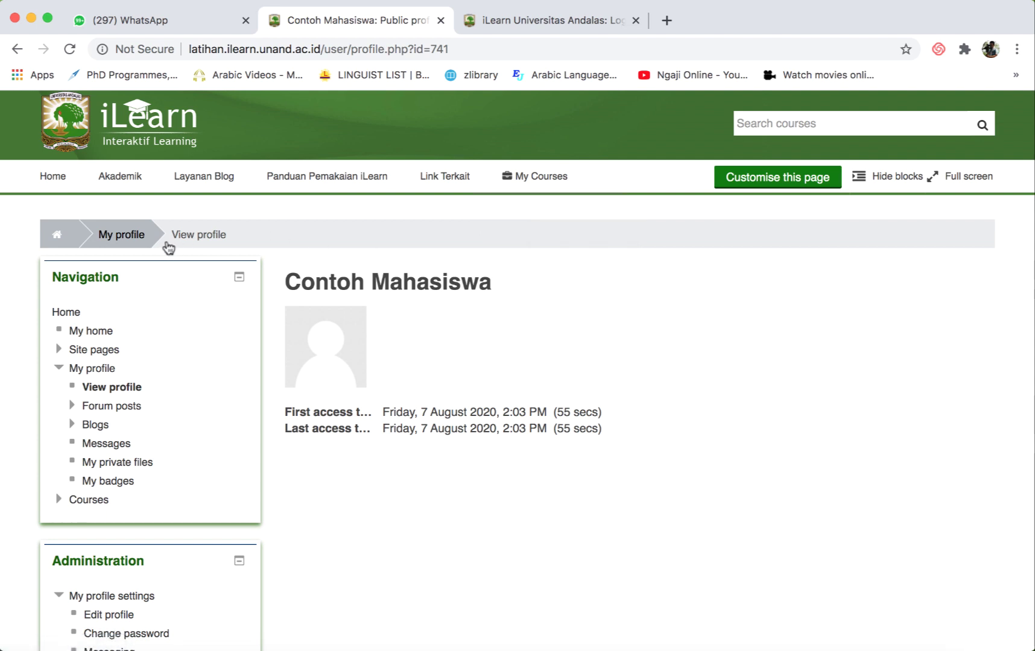
left_click(58, 181)
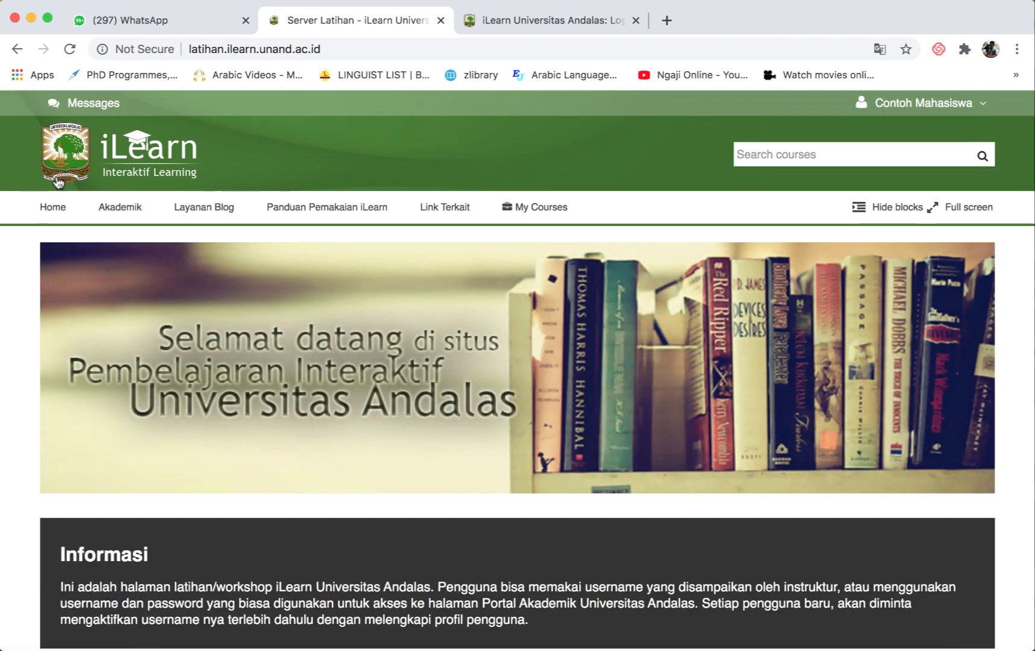
Open the Lembaga category under Kelas Latihan in the course categories.
scroll(345, 448, "down", 1)
scroll(346, 448, "down", 7)
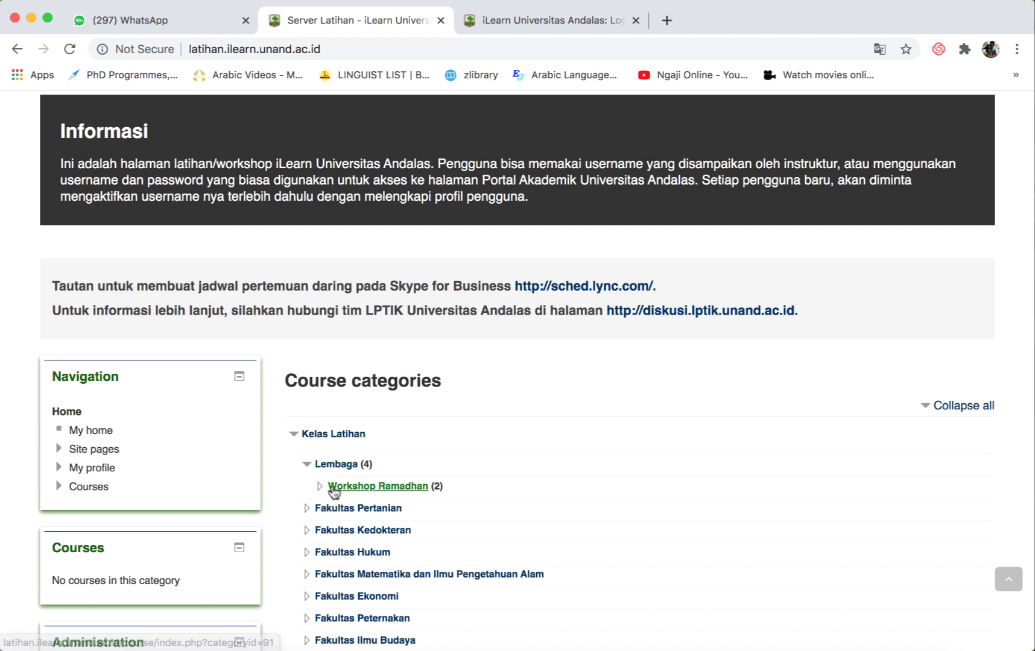
scroll(330, 486, "down", 3)
scroll(333, 491, "down", 1)
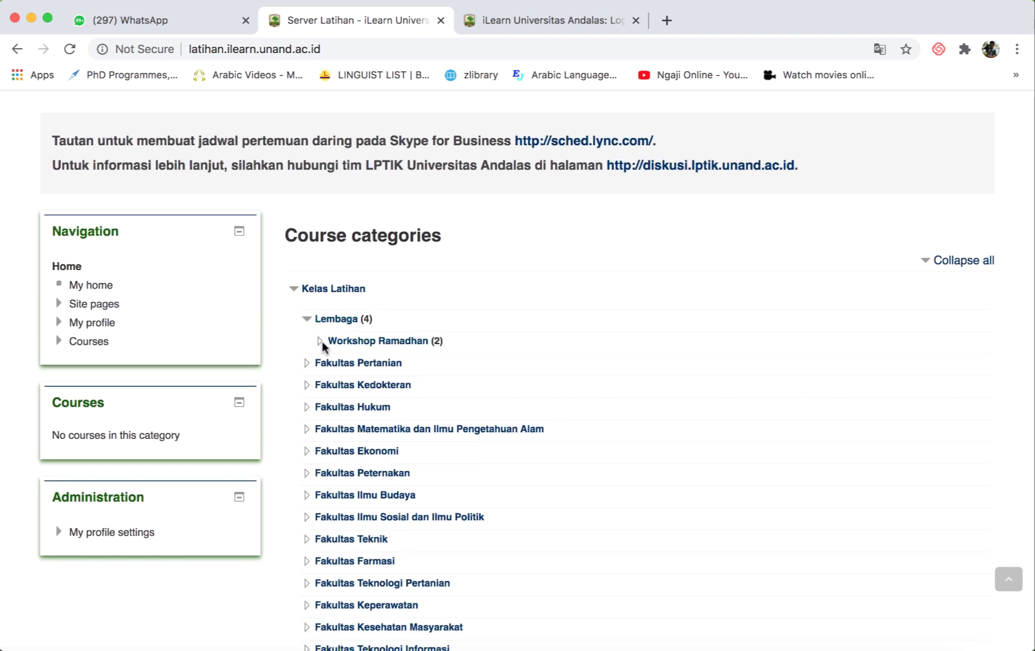
left_click(322, 325)
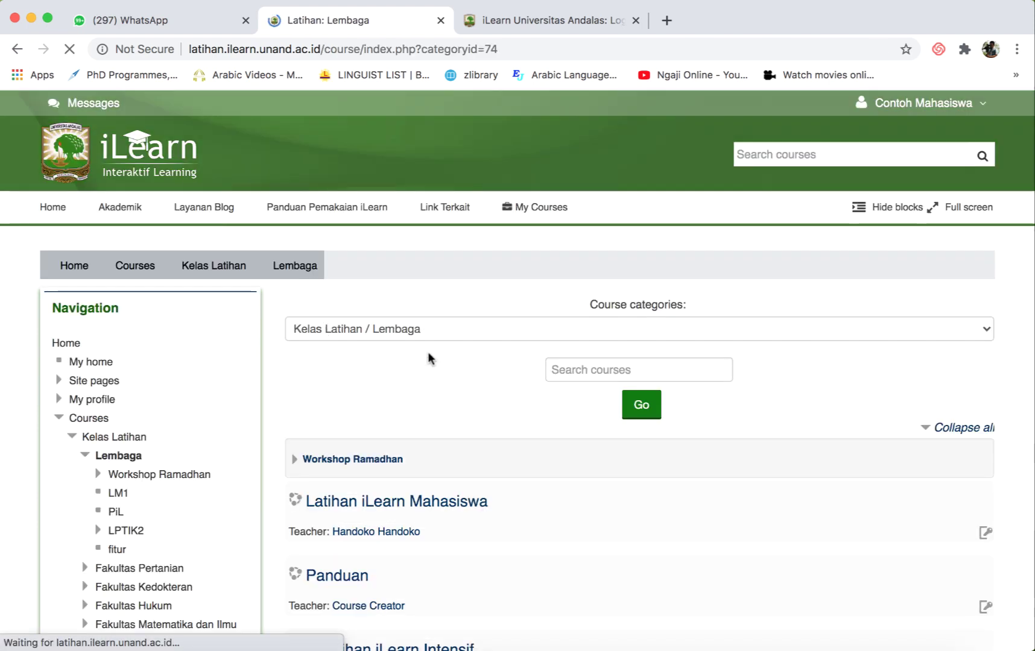
Open the Latihan iLearn Mahasiswa course from the Lembaga course list.
scroll(492, 406, "down", 3)
scroll(494, 413, "down", 2)
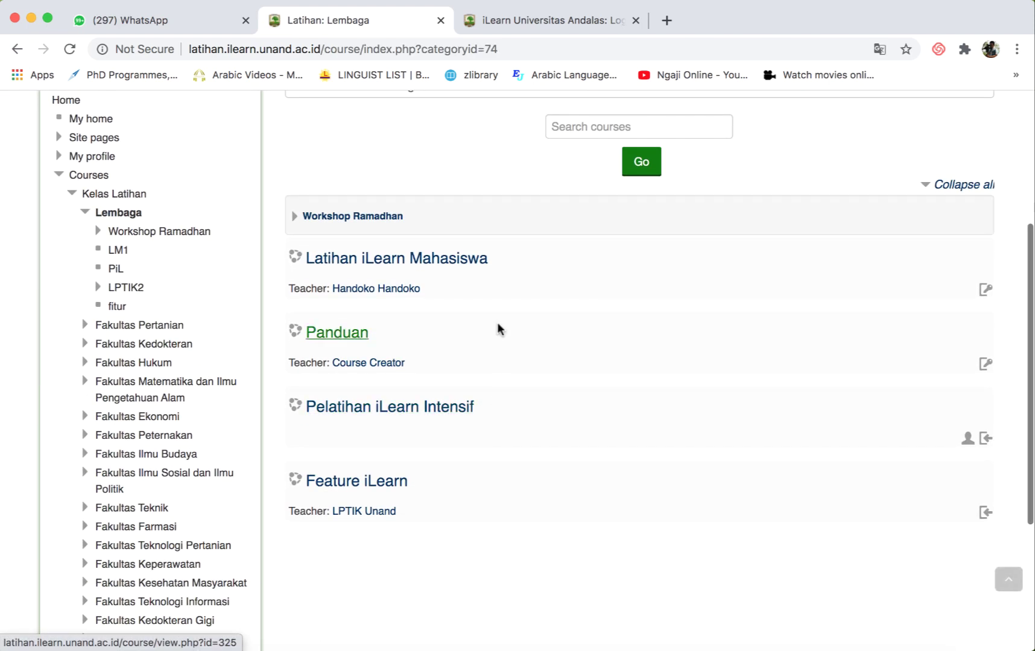
left_click(404, 261)
Enter the enrolment key for Latihan iLearn Mahasiswa and enrol in the course as a student.
scroll(479, 434, "down", 3)
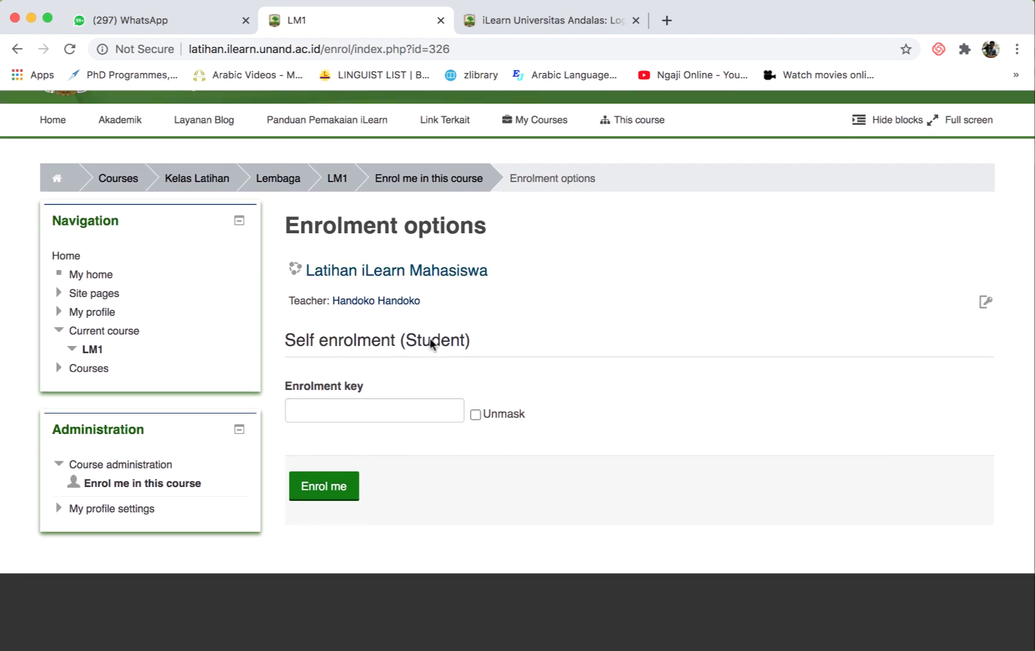
left_click(397, 406)
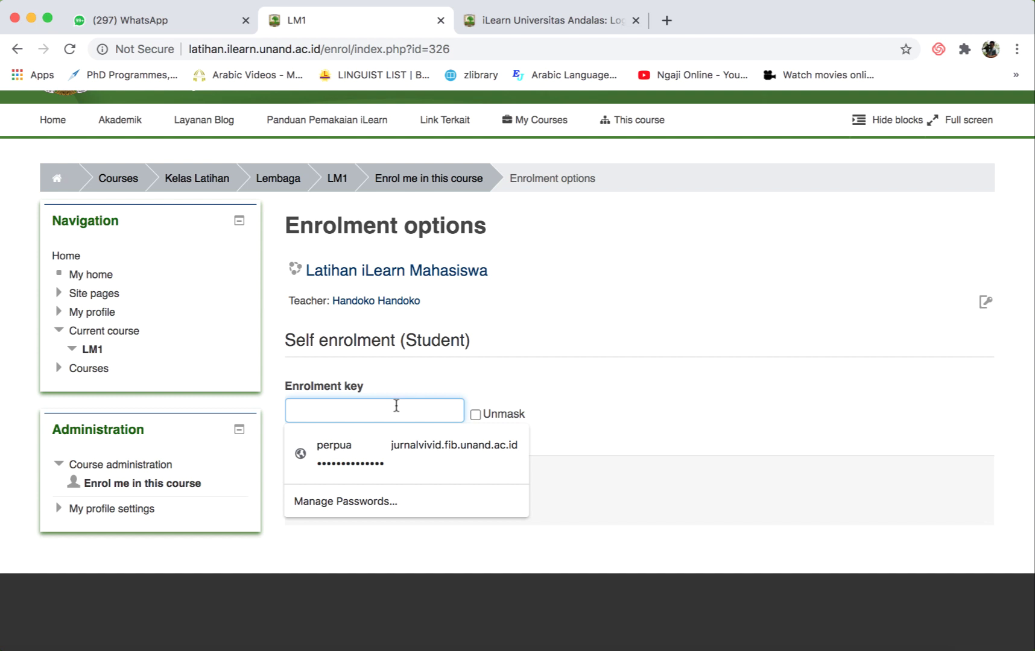
type("•")
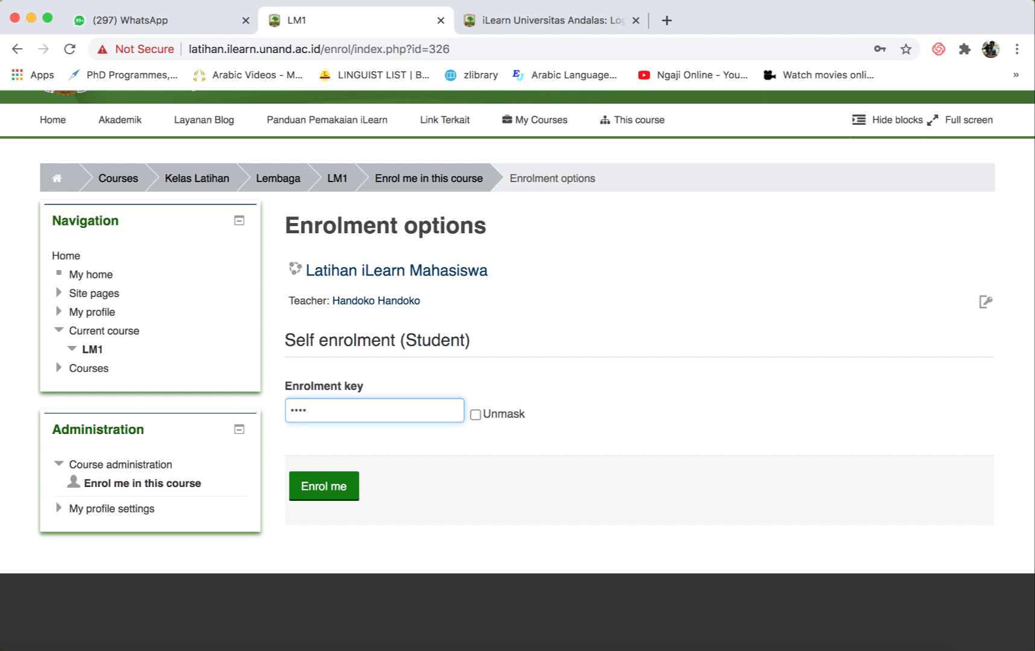
key("BackSpace")
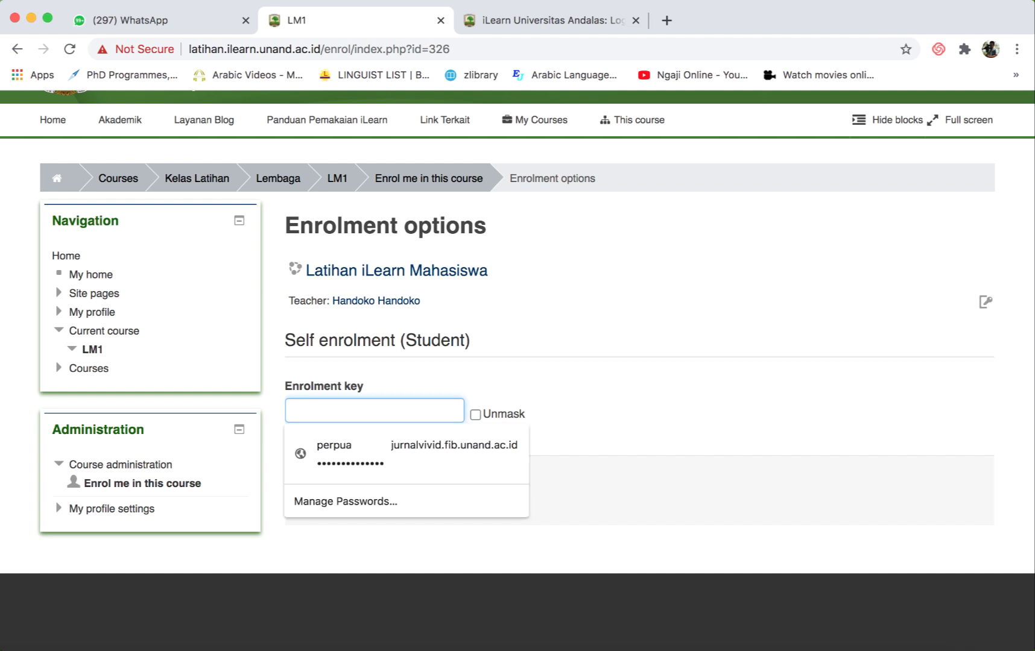
type("•")
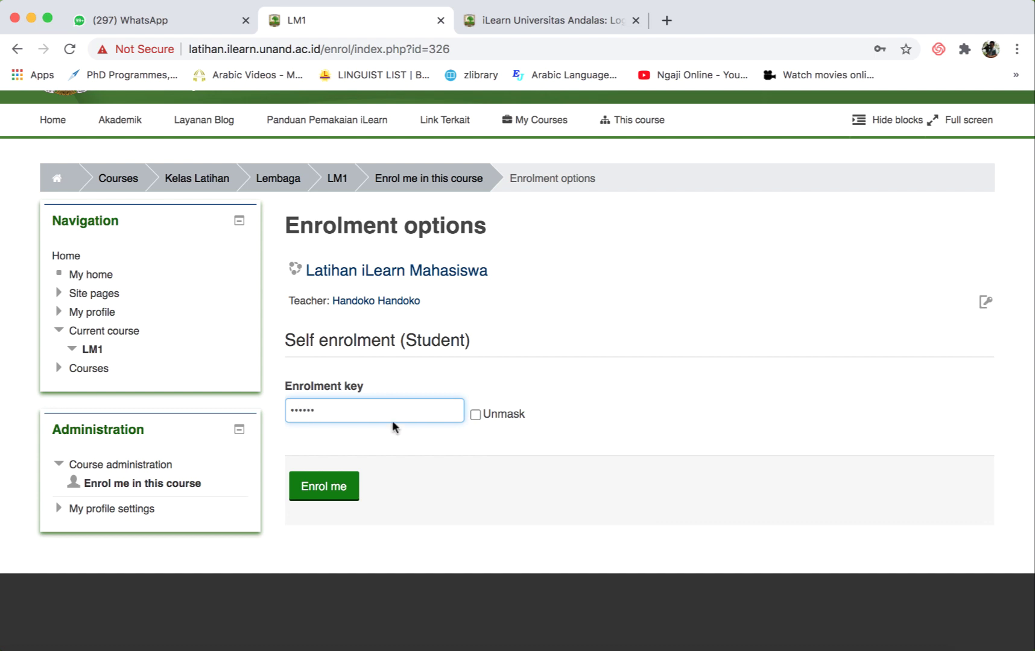
left_click(339, 486)
Examine the course page's weekly topics, materials, assignments, embedded videos and test.
scroll(665, 410, "down", 1)
scroll(665, 410, "up", 1)
scroll(544, 295, "down", 1)
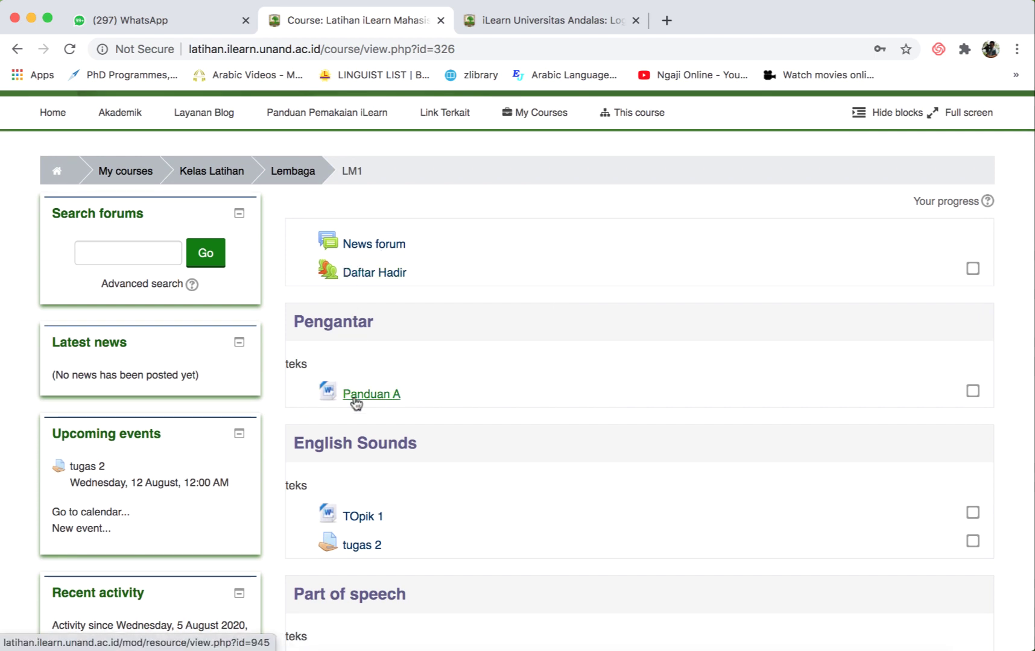
scroll(382, 481, "down", 2)
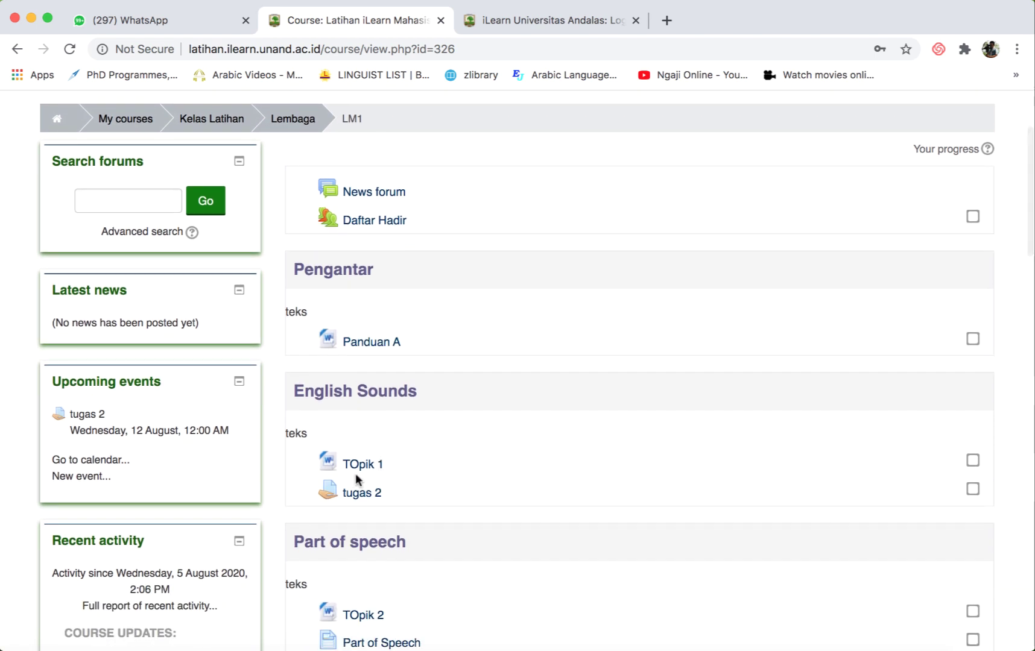
scroll(363, 498, "down", 5)
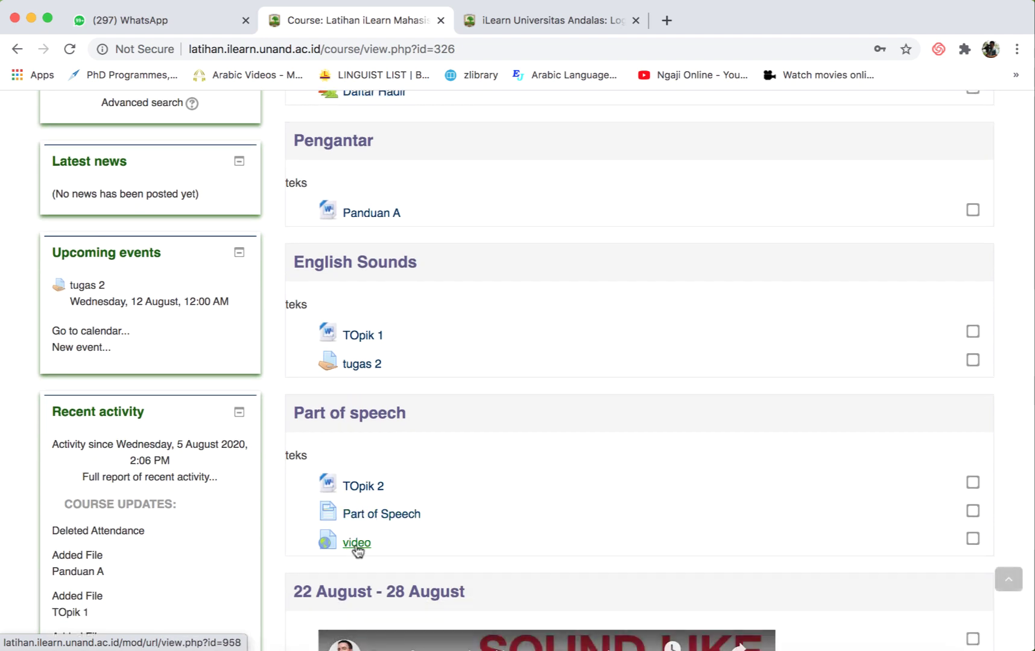
scroll(388, 547, "down", 15)
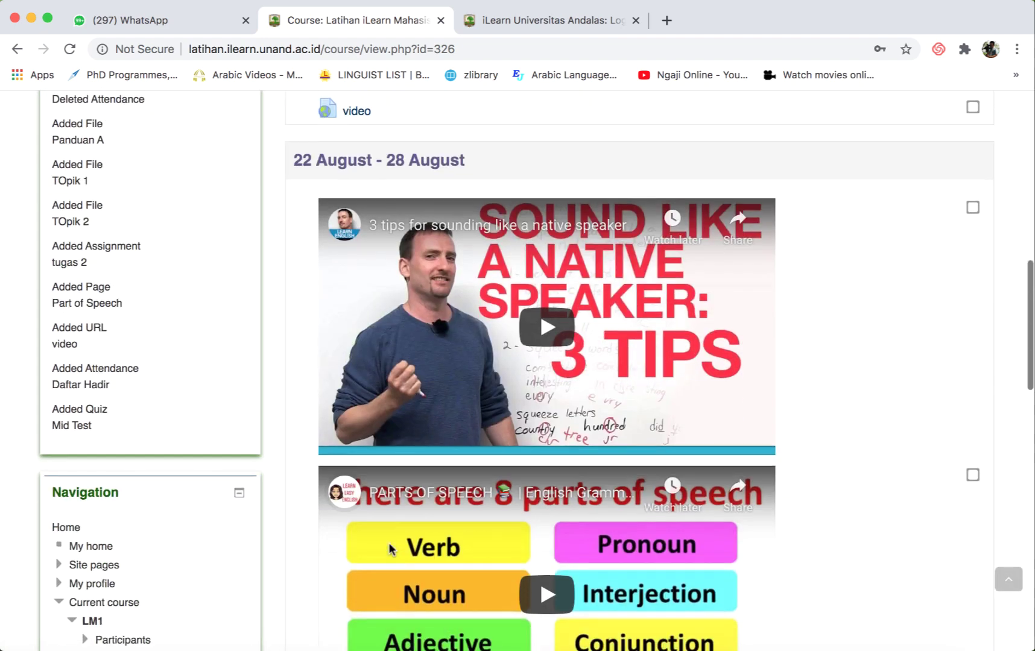
scroll(388, 548, "down", 12)
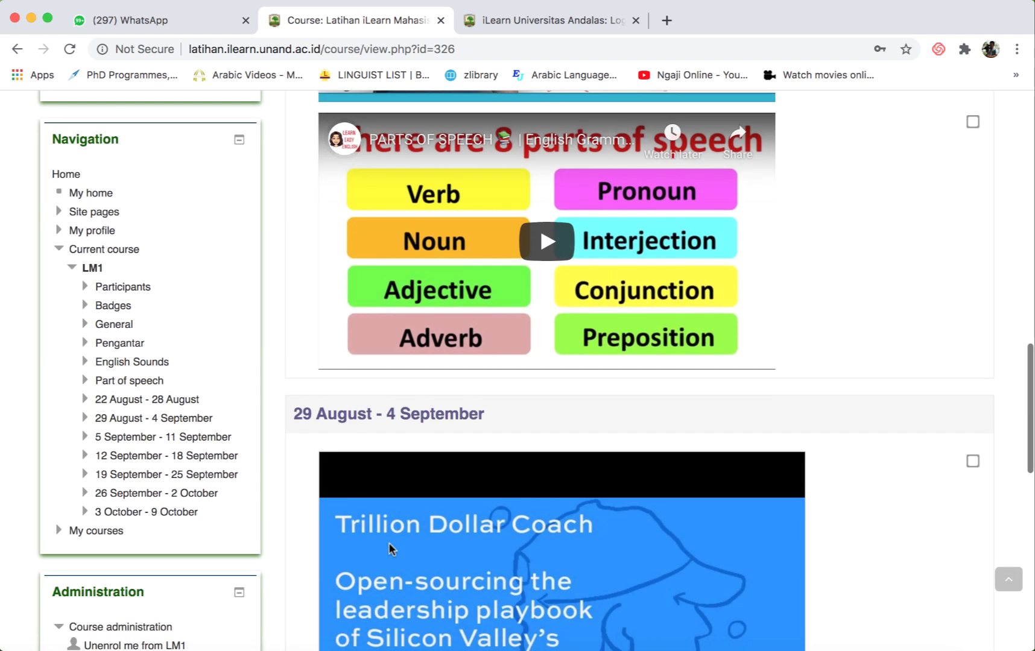
scroll(388, 545, "down", 6)
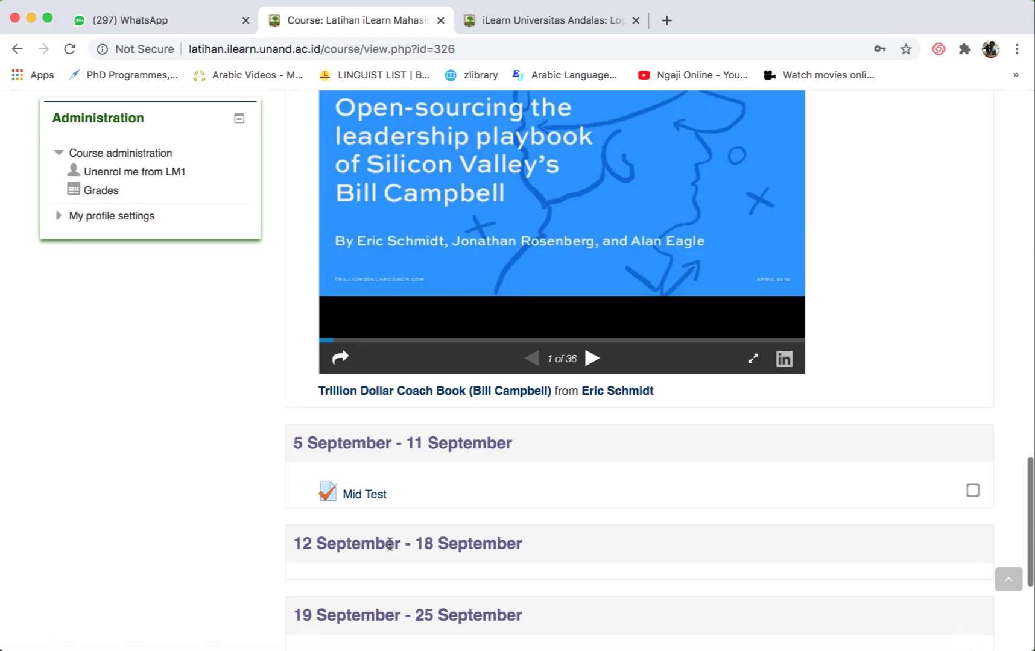
scroll(389, 544, "down", 3)
scroll(389, 546, "up", 10)
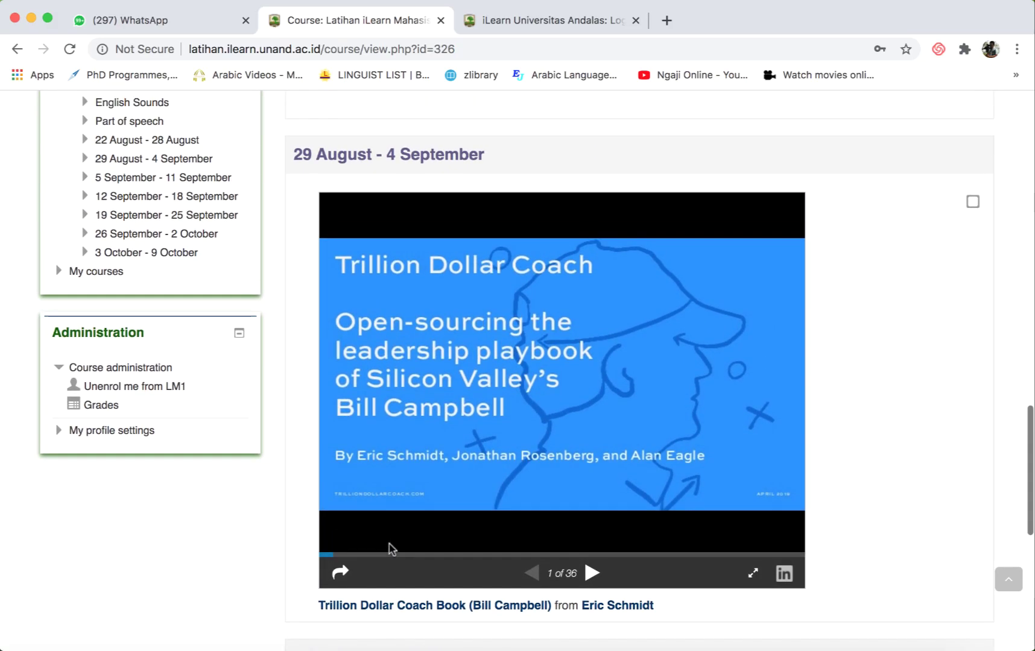
scroll(390, 548, "up", 15)
scroll(389, 549, "up", 10)
scroll(389, 546, "up", 2)
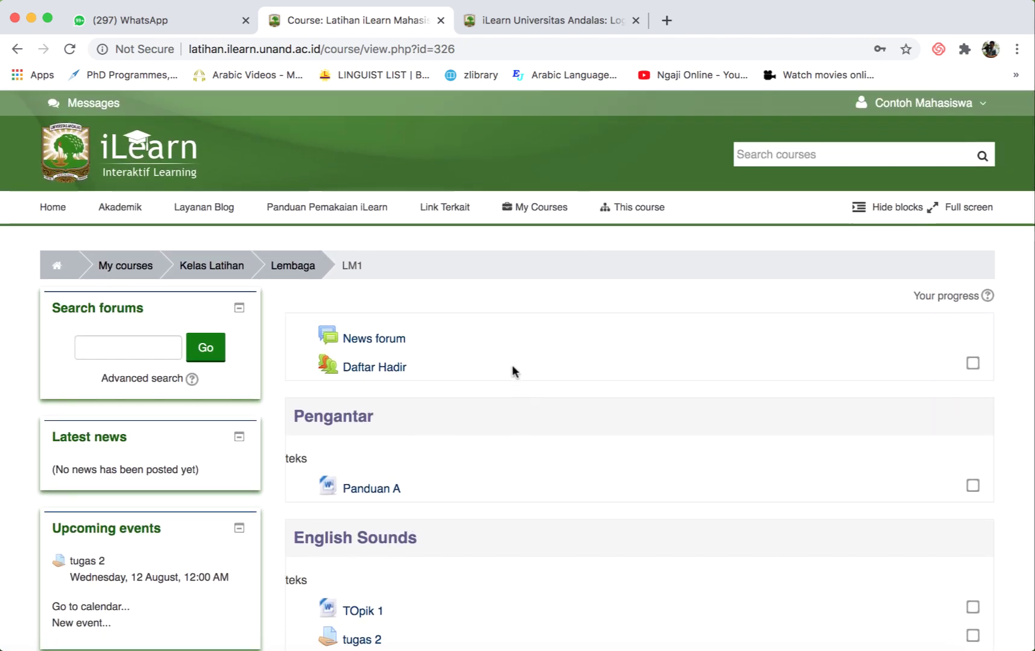
Submit attendance as Present for the pertemuan 2 session of 12 August 2020 in Daftar Hadir.
left_click(355, 369)
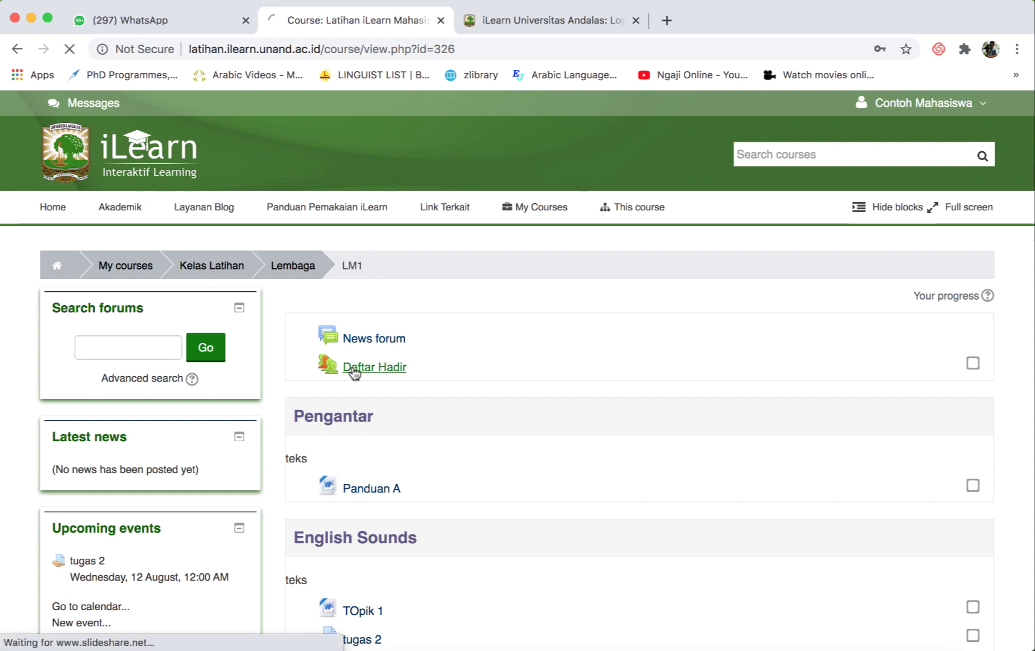
scroll(543, 461, "down", 3)
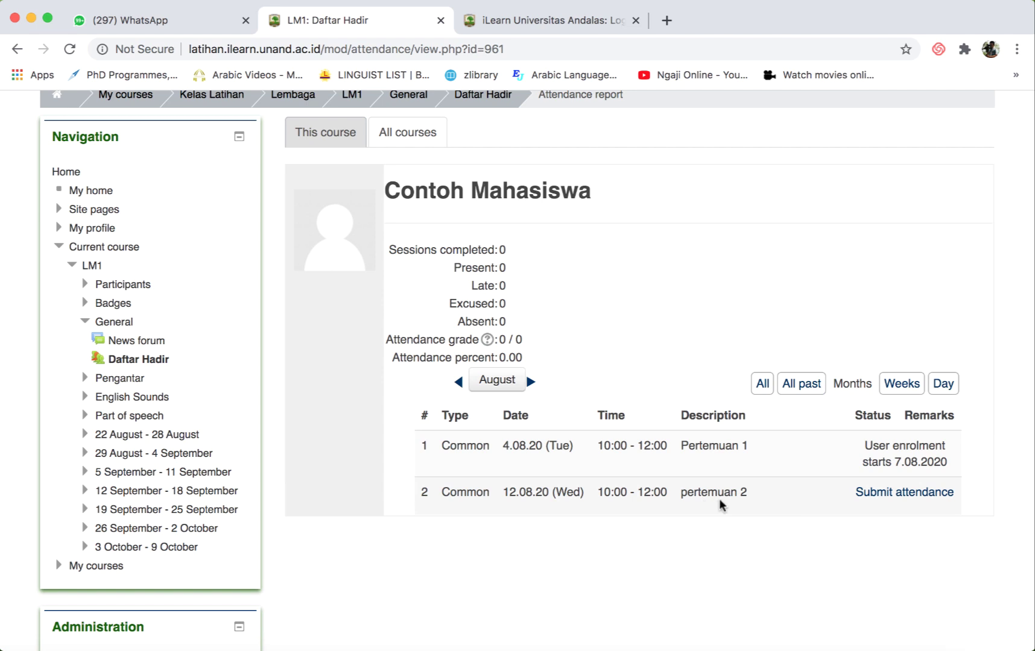
left_click(875, 496)
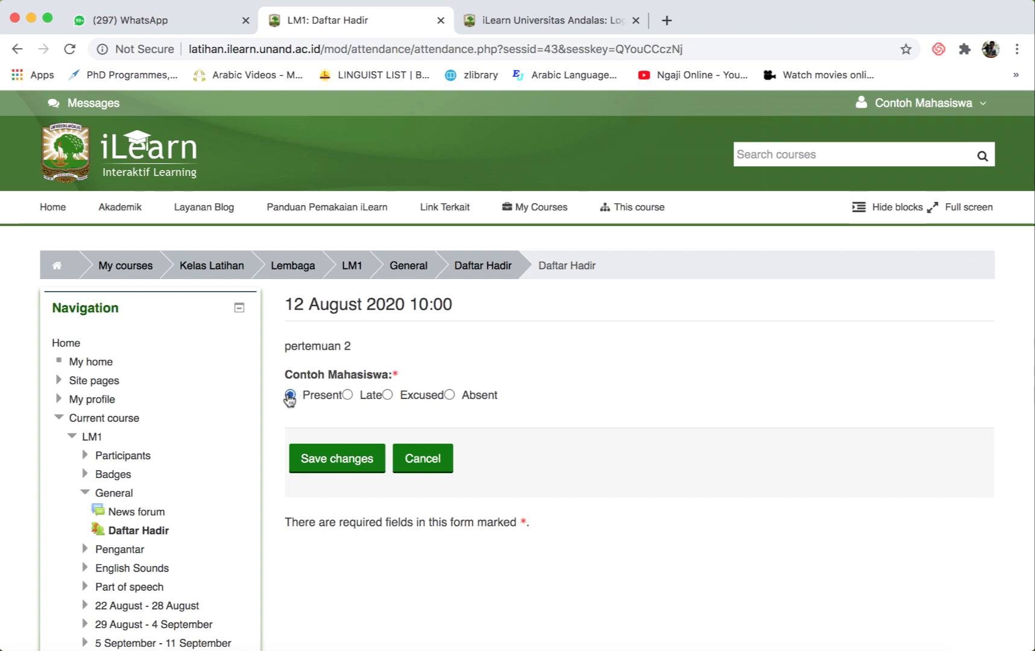
left_click(326, 462)
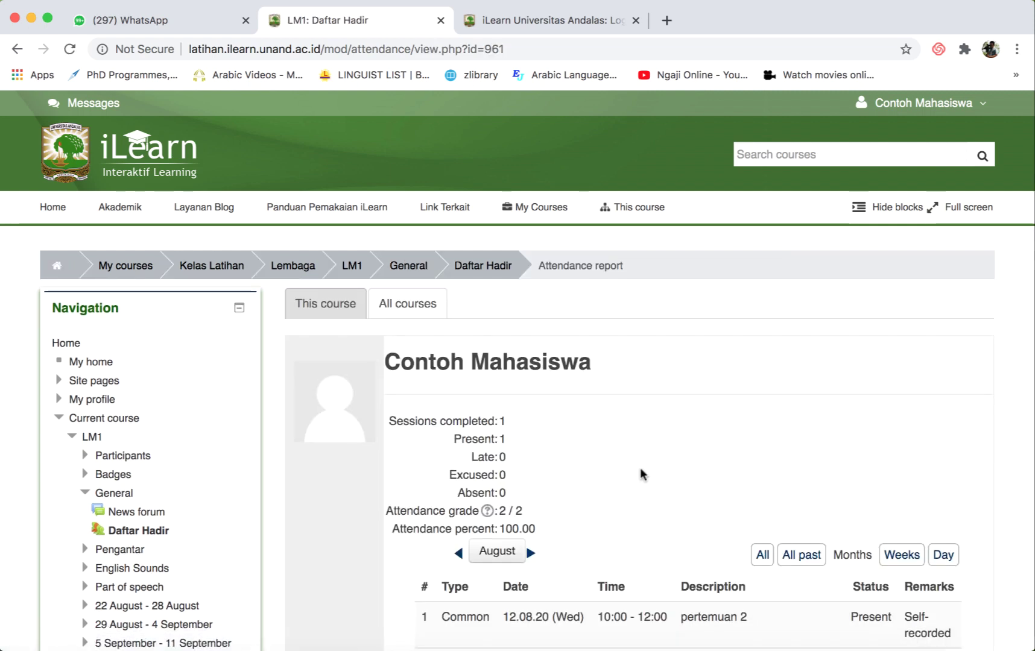
Review the attendance report for this course and the attendance summary for all courses.
scroll(642, 474, "down", 3)
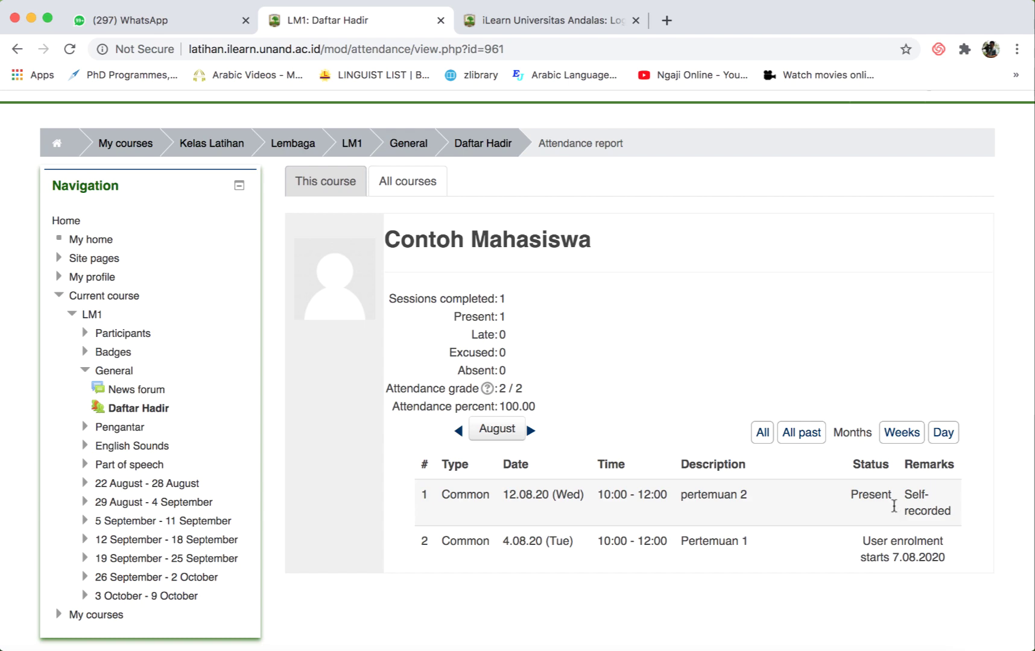
scroll(660, 432, "up", 1)
left_click(422, 210)
scroll(607, 421, "down", 3)
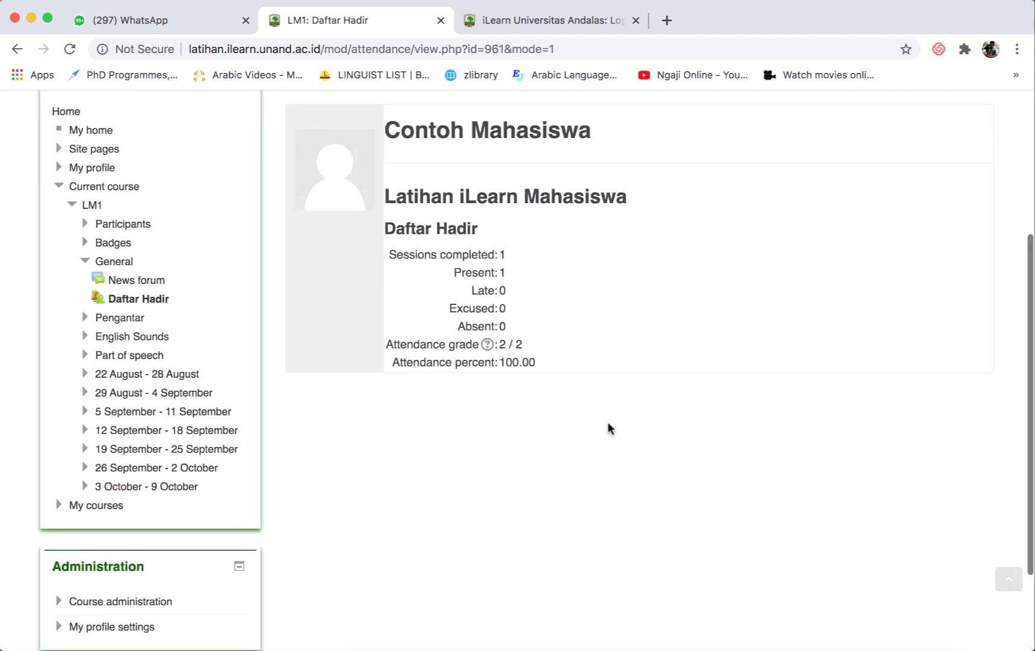
scroll(607, 421, "up", 2)
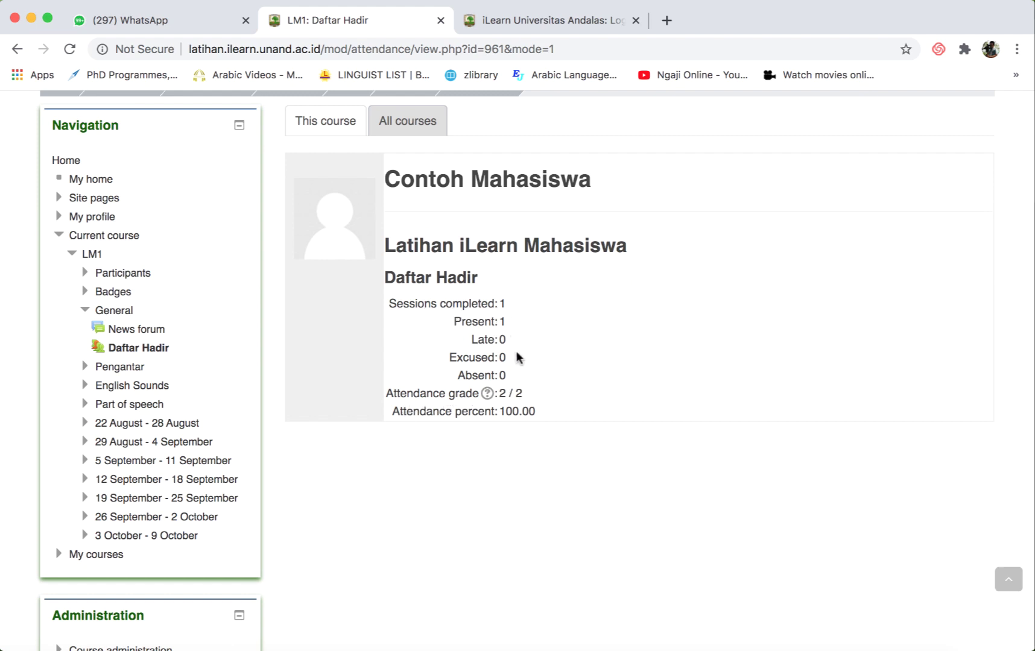
Return to the LM1 course page and download the Panduan A document from the Pengantar section.
scroll(437, 279, "up", 3)
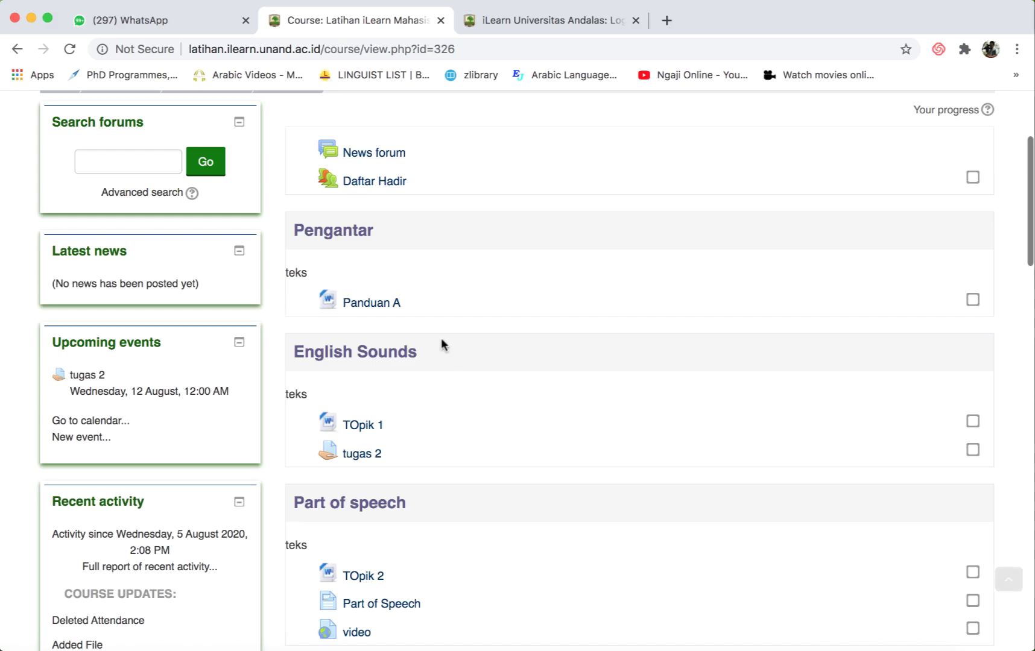
left_click(374, 303)
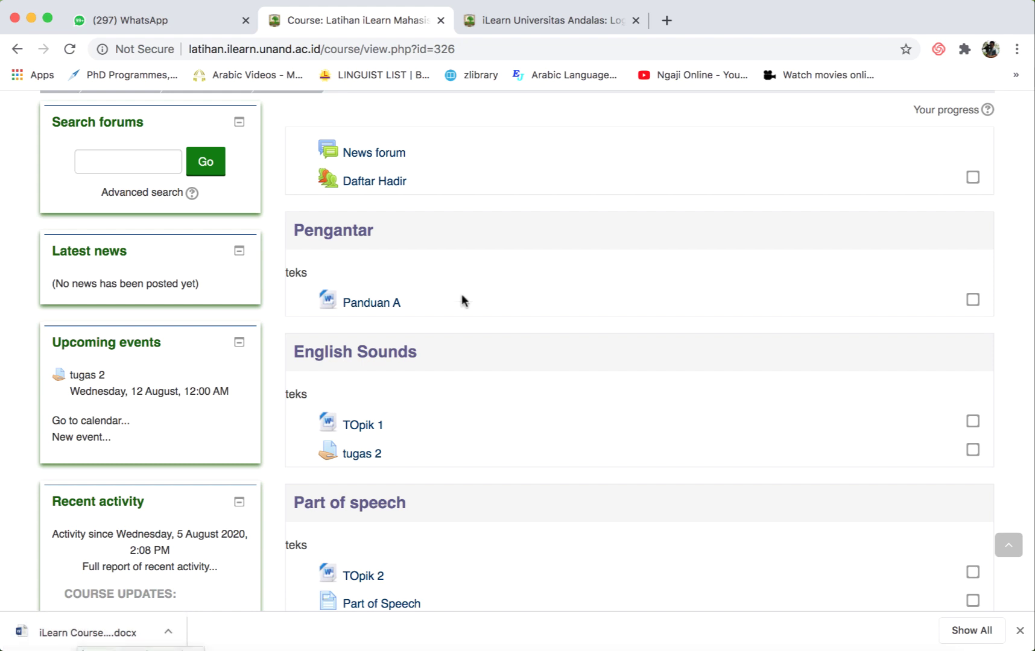
Open the tugas 2 assignment under English Sounds and read its questions and submission status.
scroll(475, 286, "down", 3)
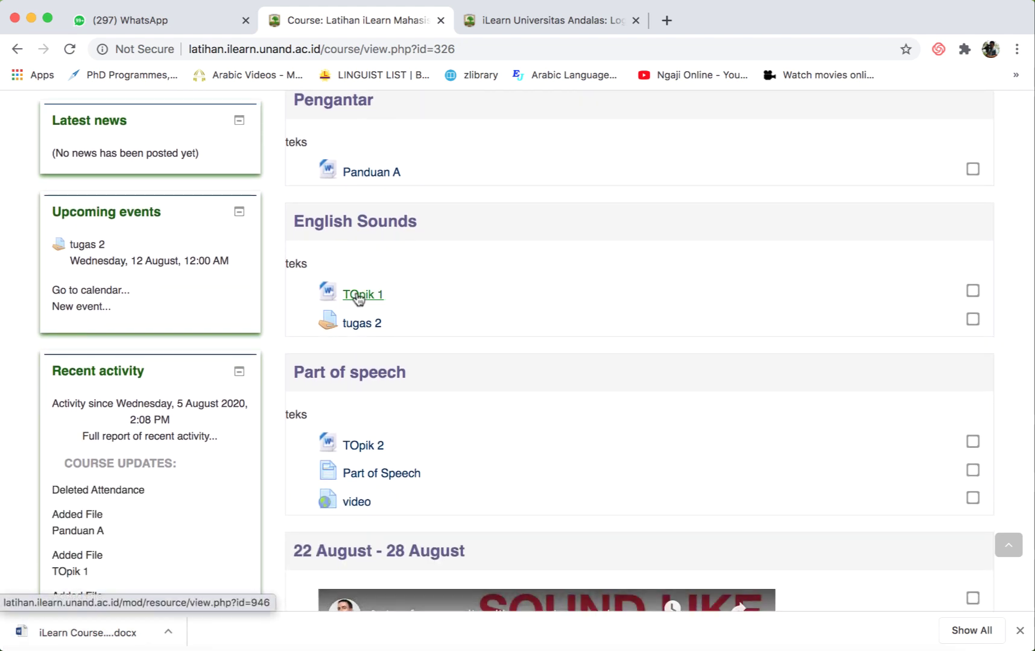
scroll(451, 306, "down", 1)
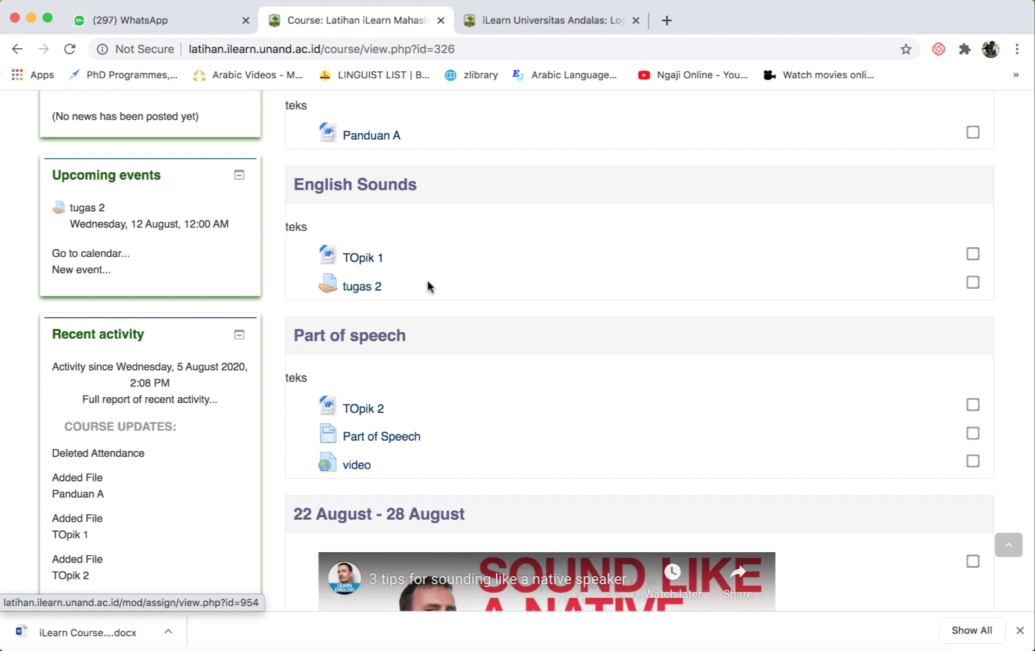
scroll(416, 278, "down", 1)
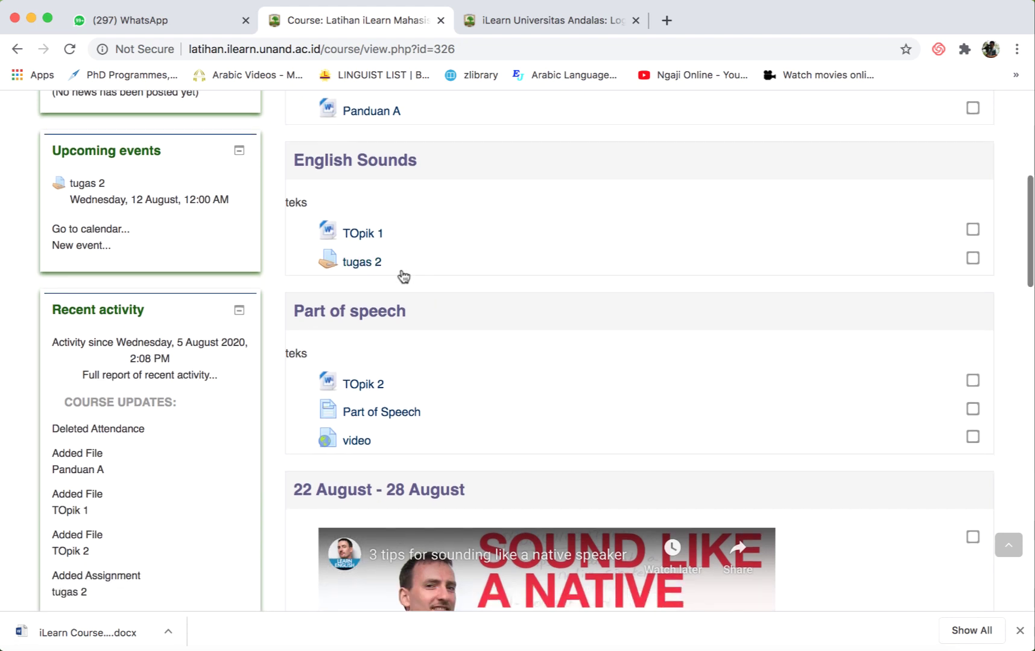
left_click(357, 268)
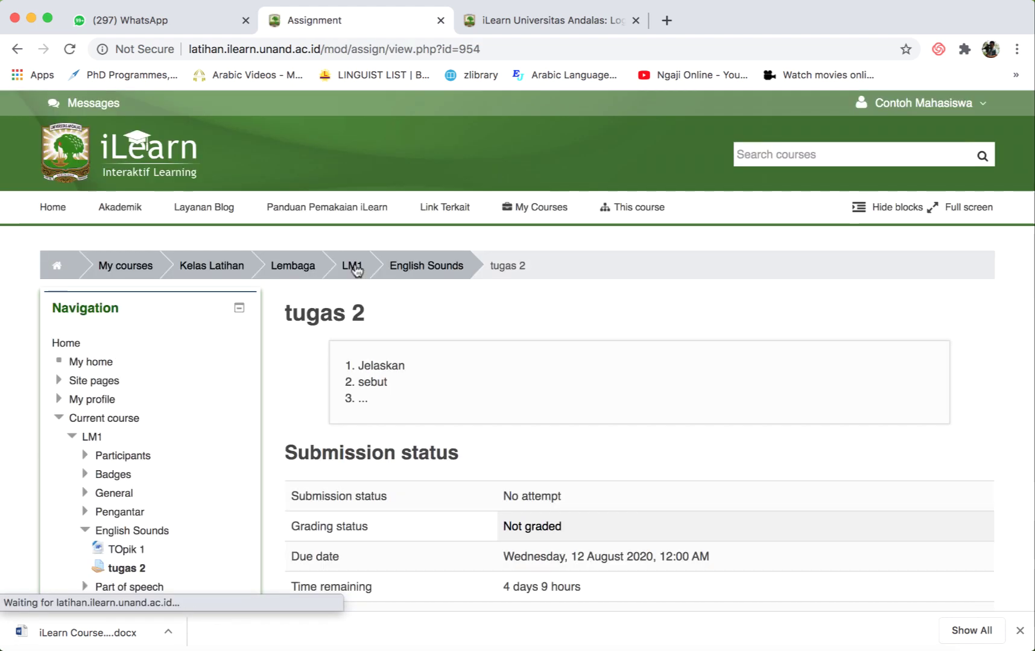
scroll(348, 381, "down", 5)
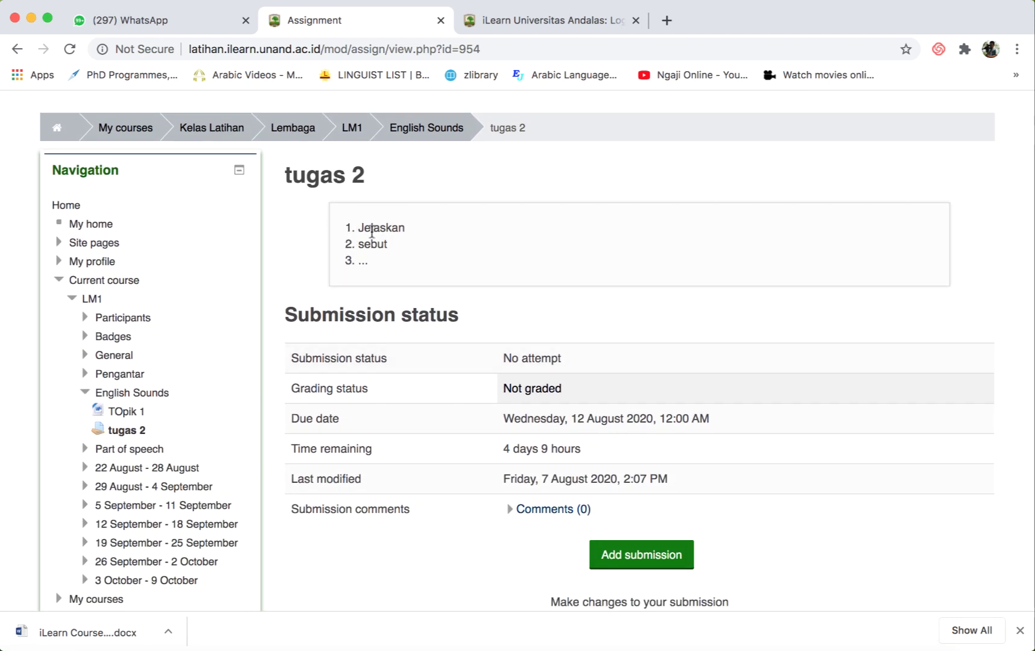
scroll(376, 240, "down", 1)
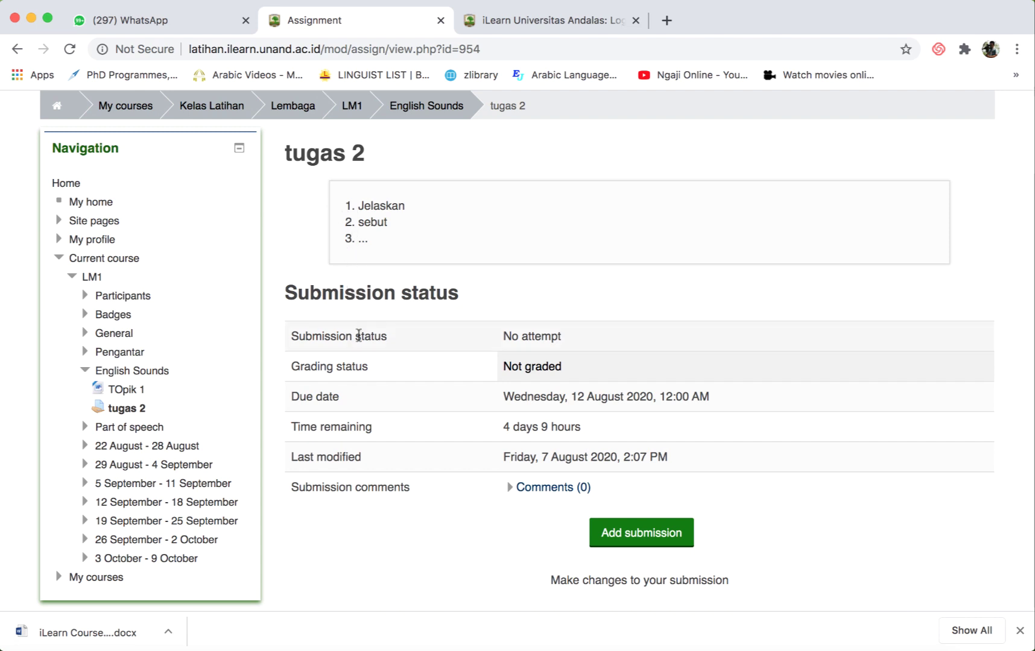
scroll(359, 336, "down", 2)
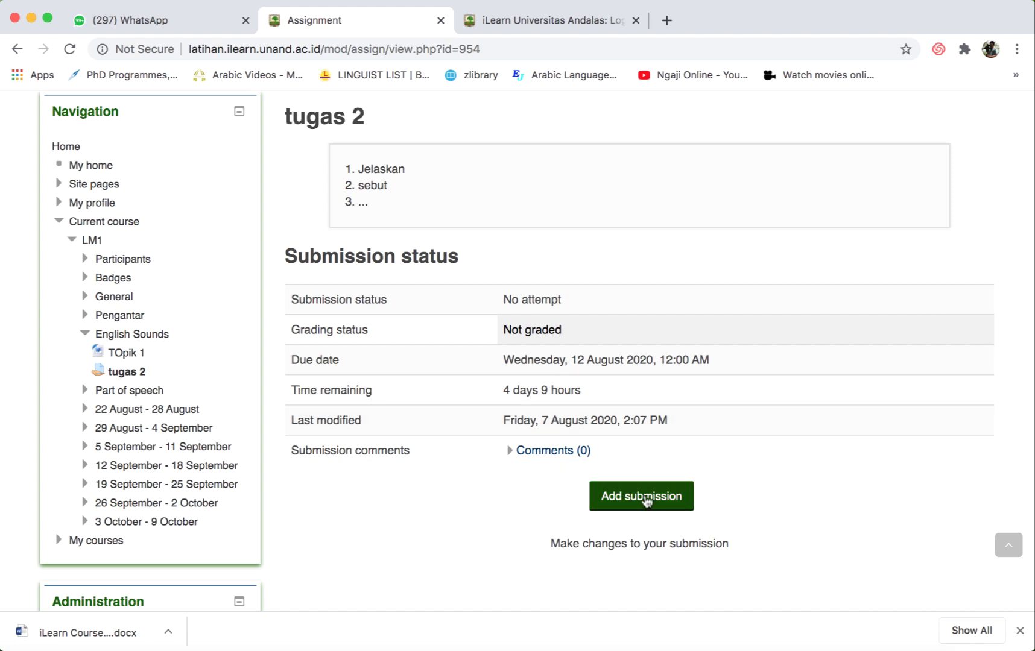
Start a submission for tugas 2 and enter the numbered online text answers "Adalah....", "Antaralaian....." and "....".
left_click(643, 498)
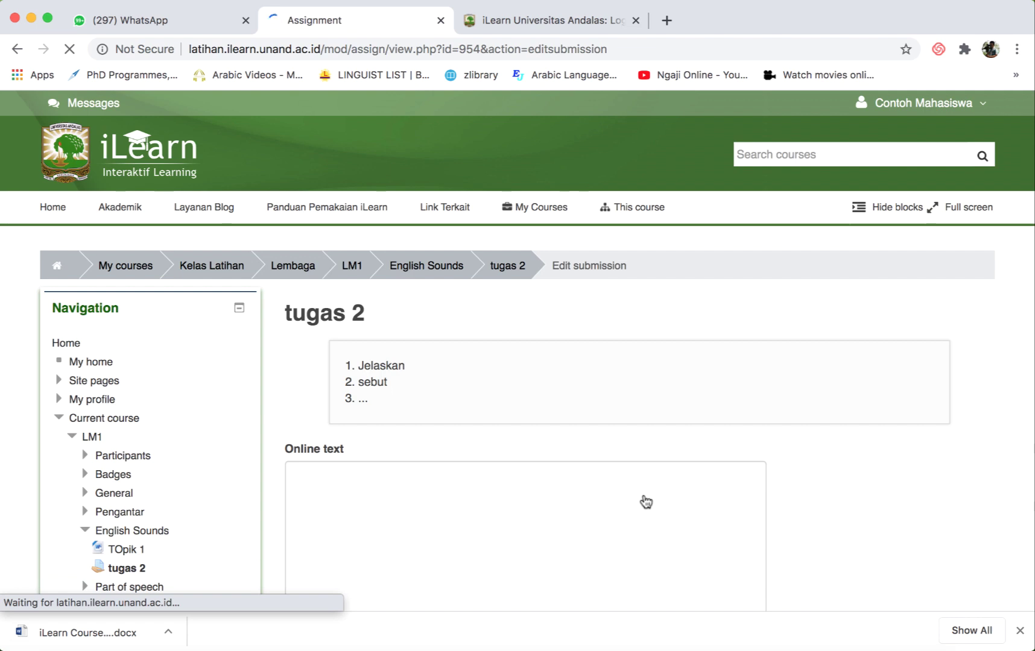
scroll(476, 510, "down", 4)
left_click(478, 510)
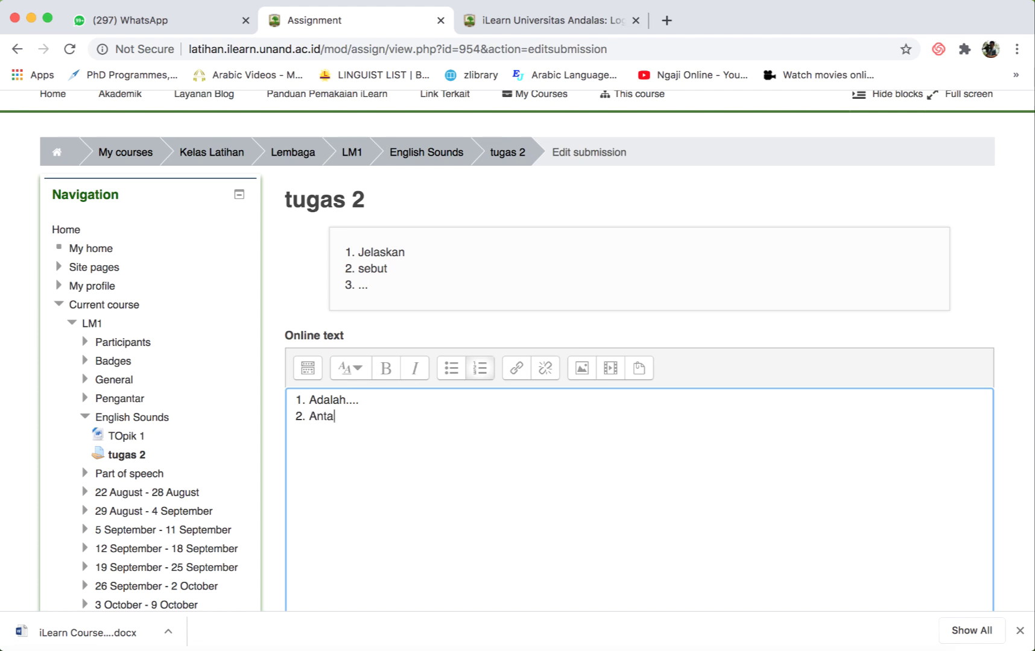
type("....")
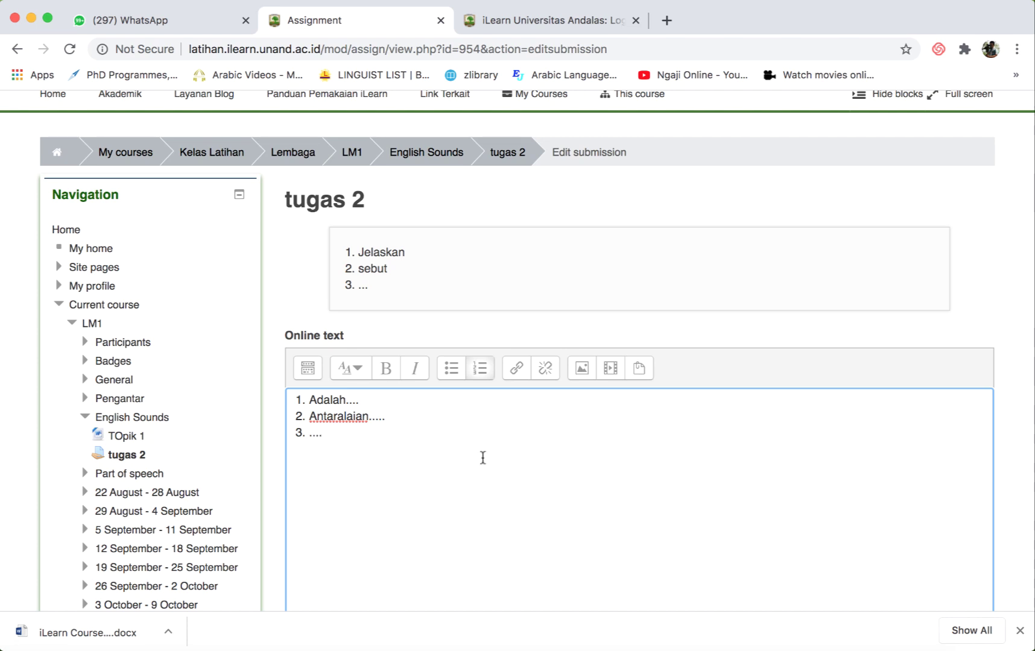
Open the upload form for adding a file to the assignment's file submissions.
scroll(625, 491, "down", 3)
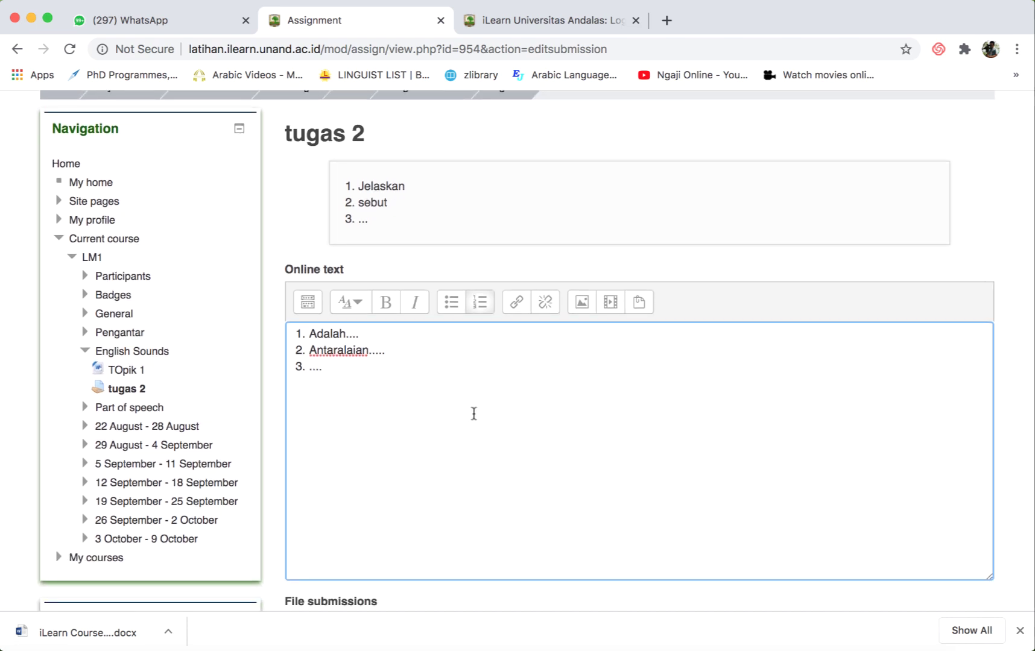
scroll(473, 414, "down", 5)
scroll(474, 413, "down", 3)
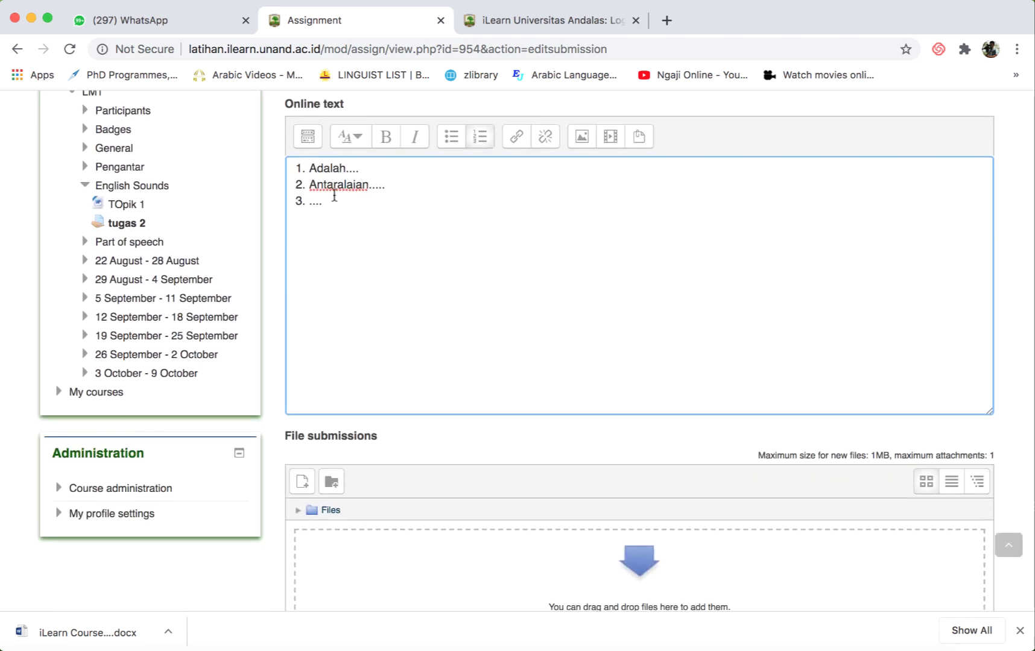
scroll(420, 332, "down", 6)
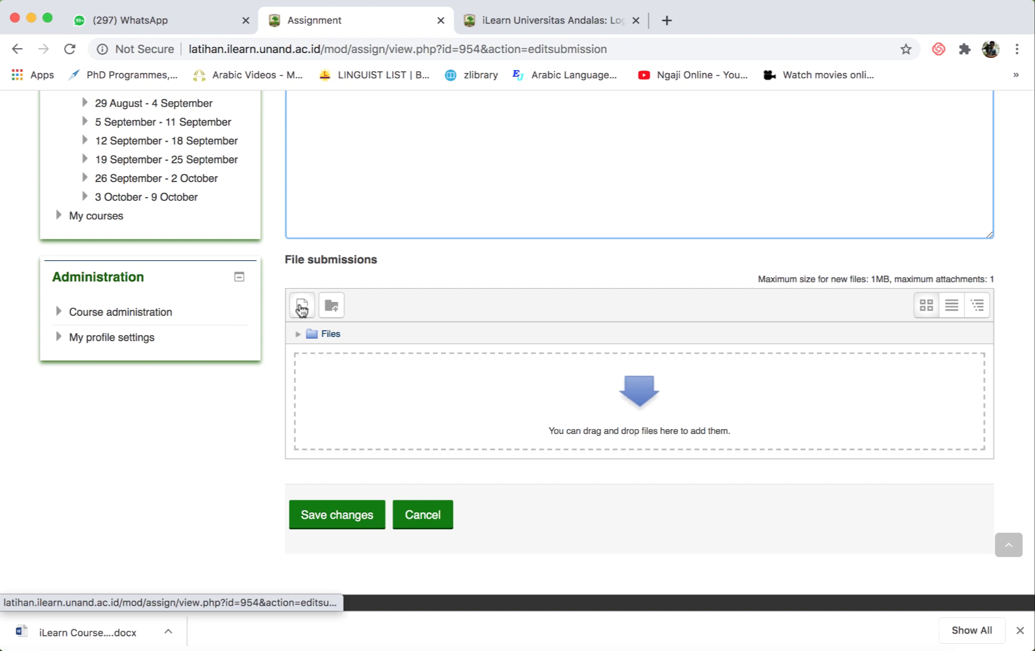
left_click(301, 307)
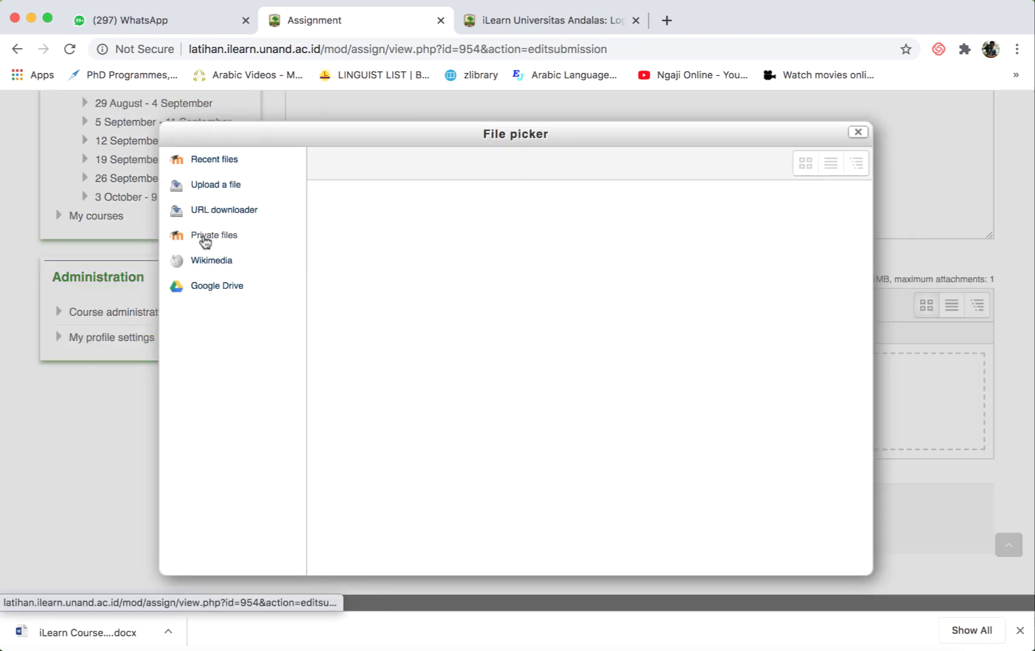
left_click(205, 188)
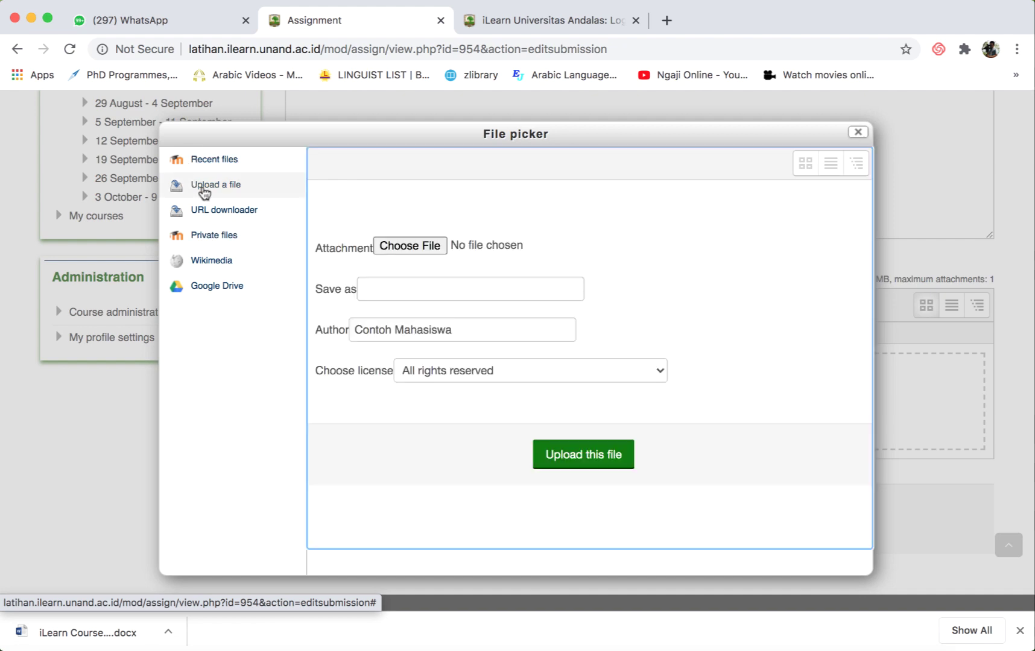
Choose the Speech REcognition document from the Documents folder as the attachment.
left_click(410, 249)
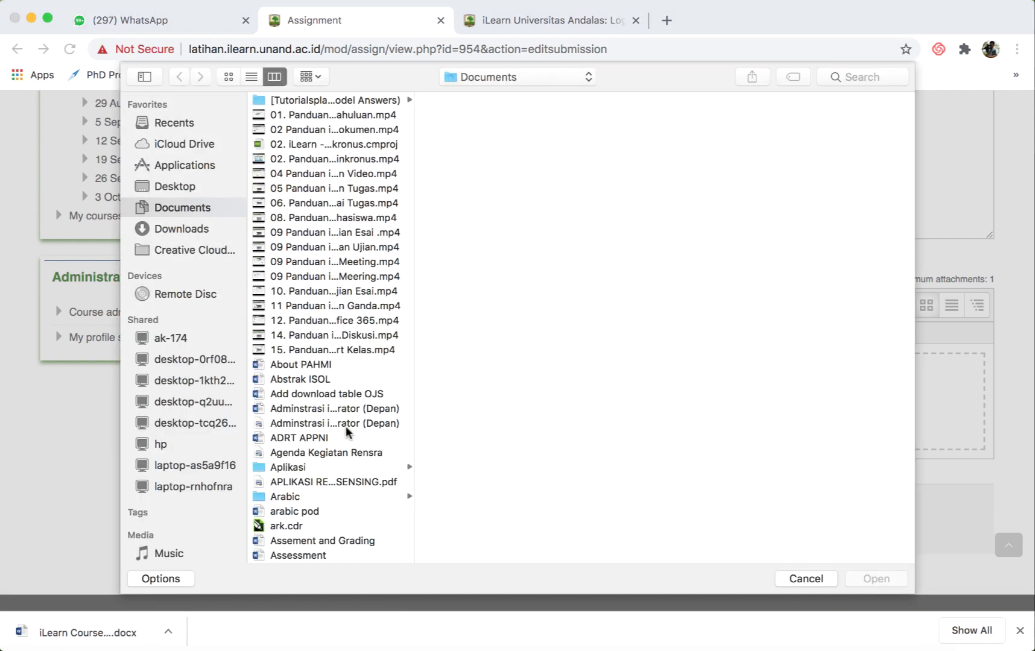
scroll(346, 431, "down", 8)
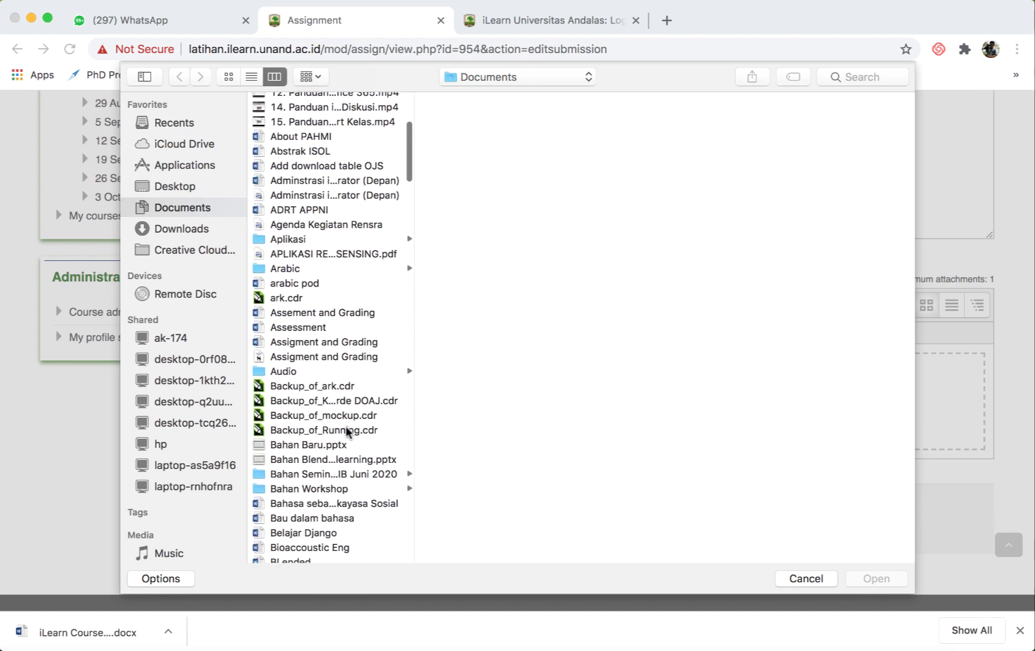
scroll(346, 429, "down", 4)
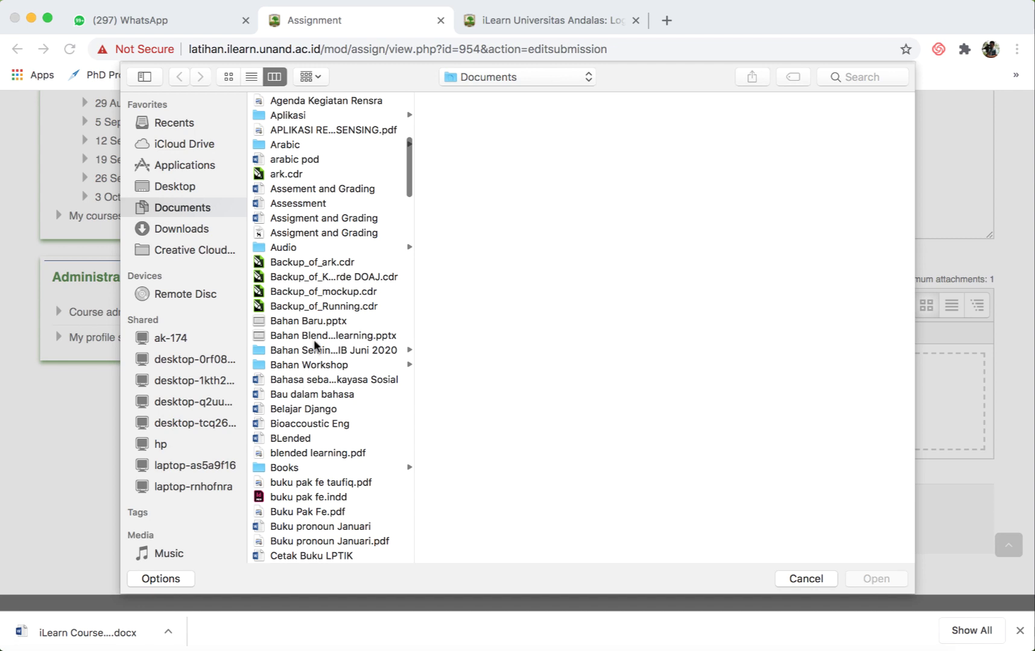
left_click(250, 76)
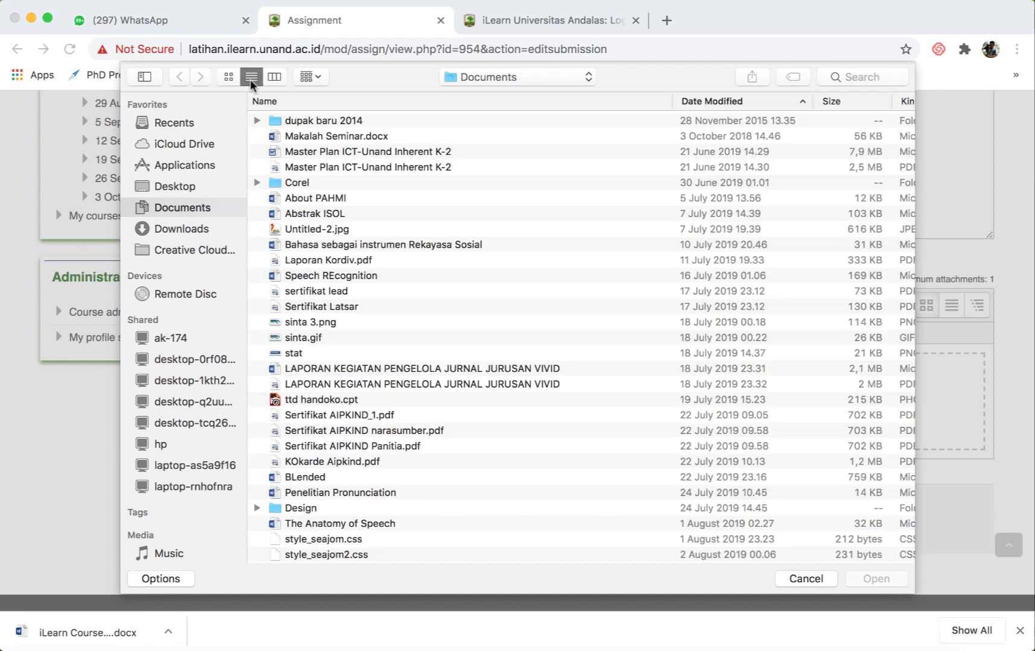
scroll(367, 331, "down", 1)
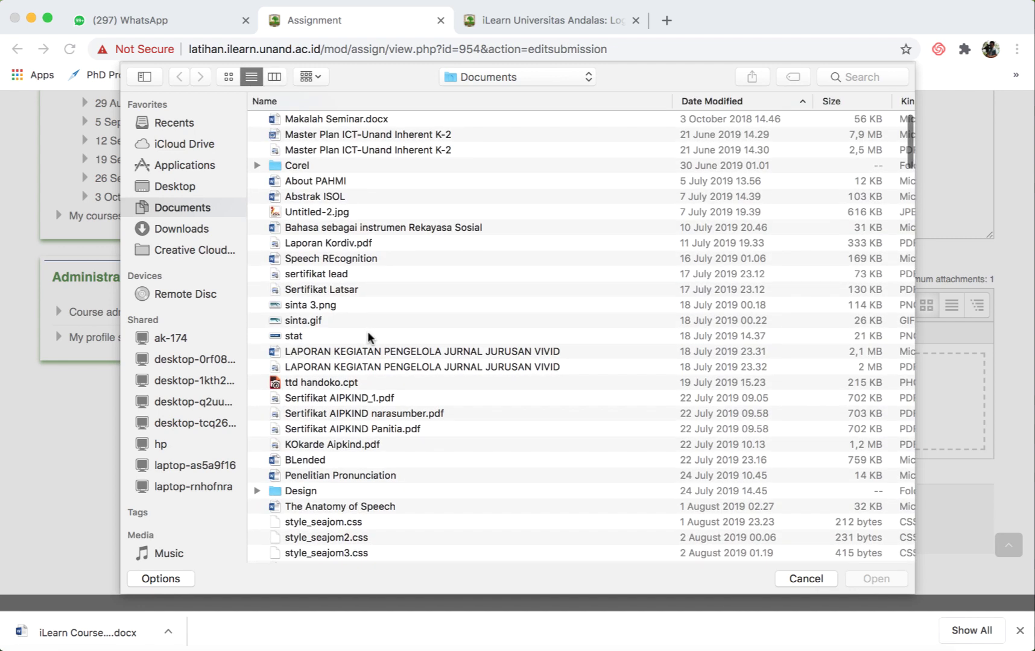
left_click(342, 266)
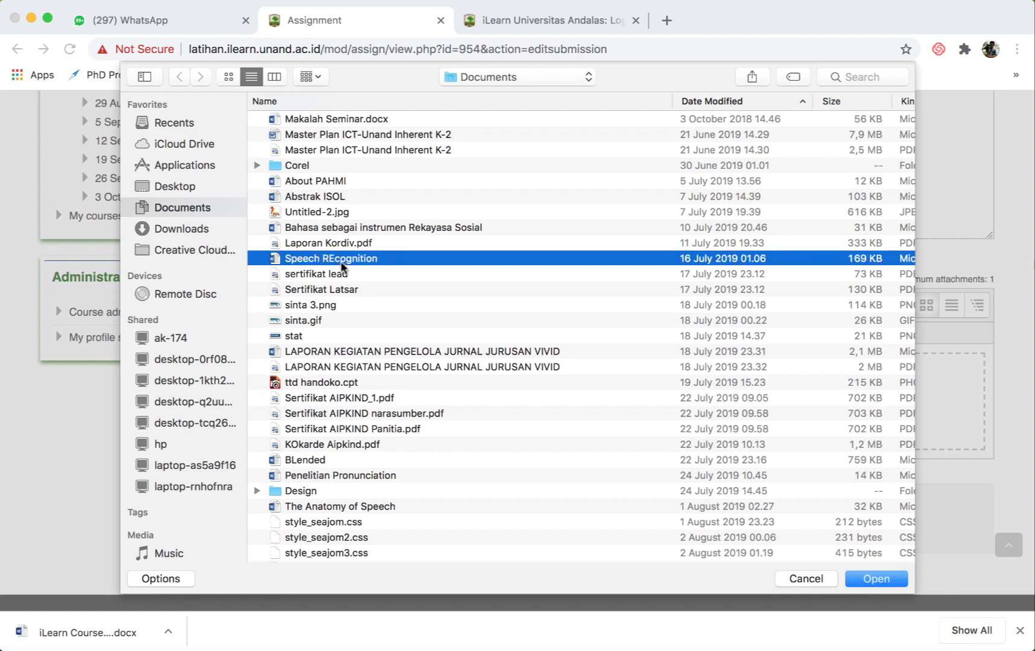
left_click(873, 581)
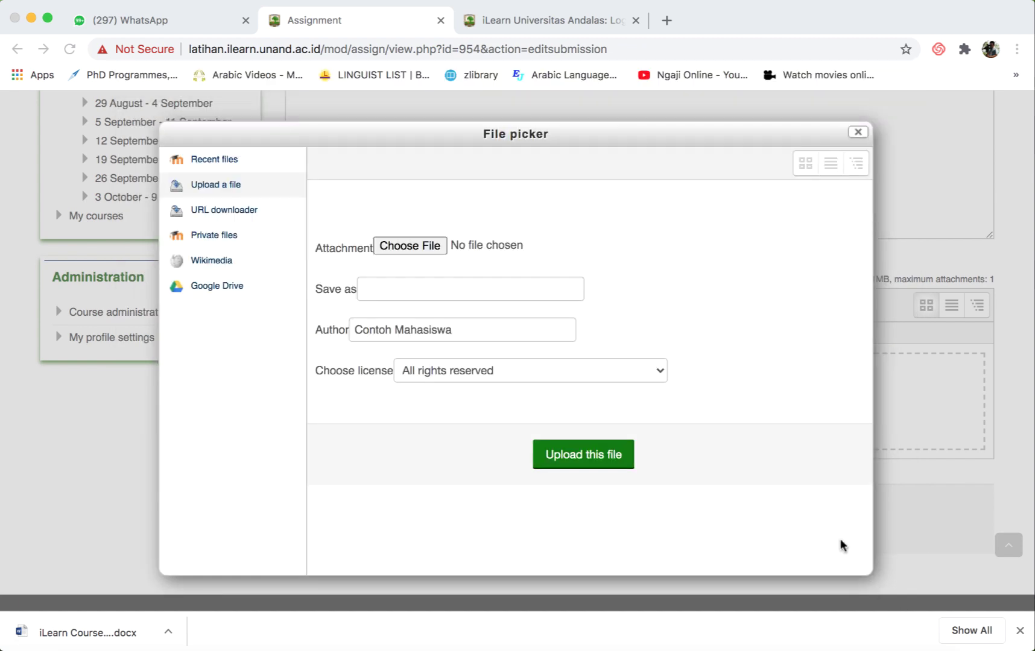
Set the attachment's save name to "Tugas Mahasiswa1" and upload the file to the submission.
left_click(462, 287)
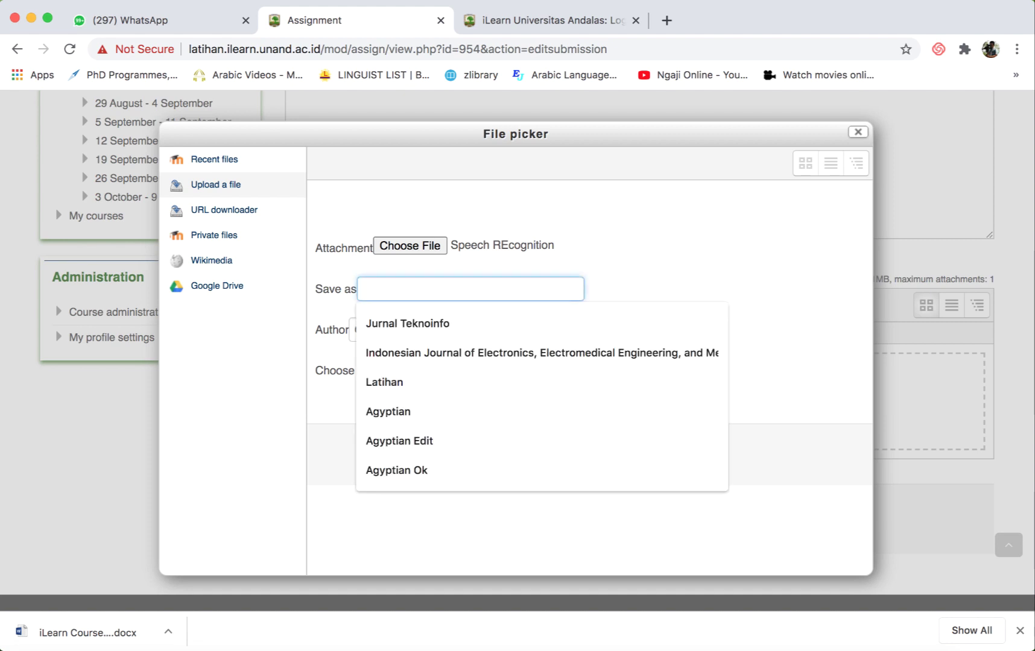
type("TUgas")
key("BackSpace")
type("ugas J")
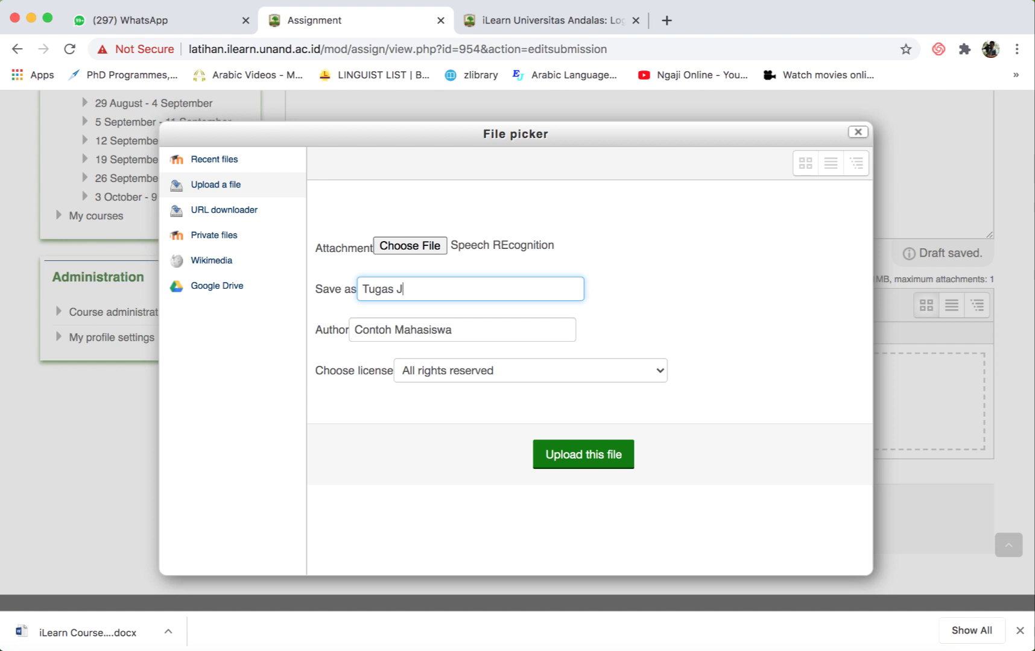
key("BackSpace")
type("Mahasiswa1")
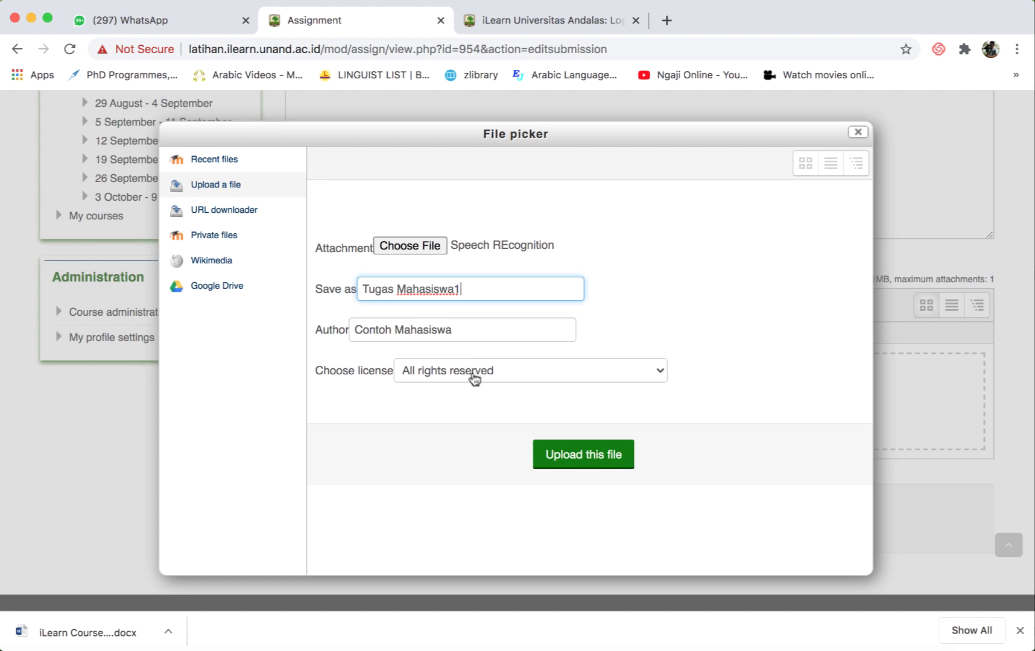
left_click(577, 464)
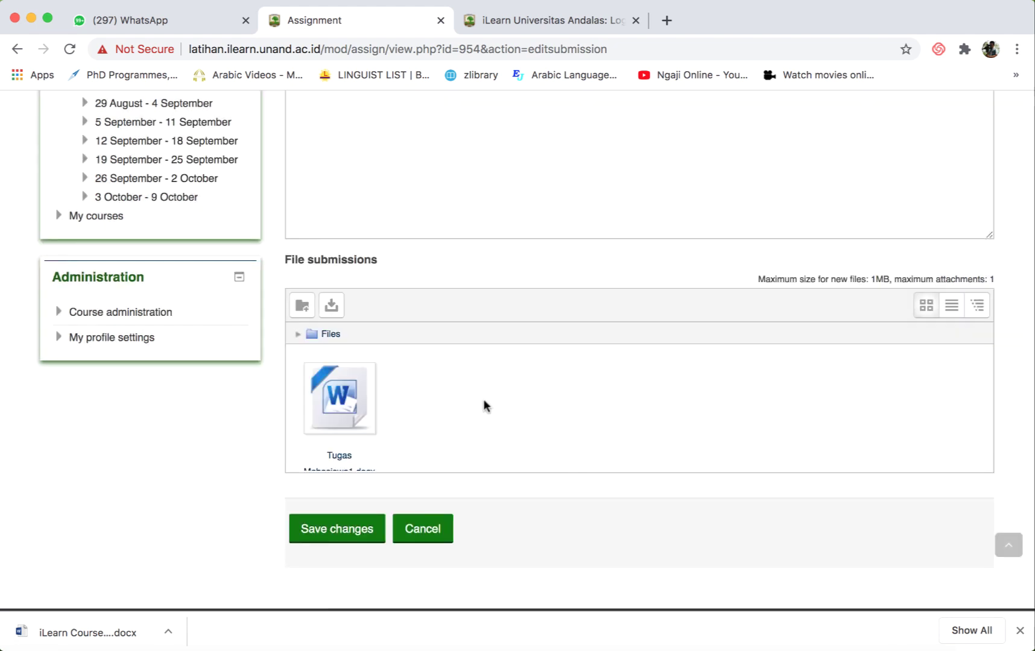
Save the tugas 2 submission and review its submission status with the online text and attached file.
scroll(416, 398, "down", 3)
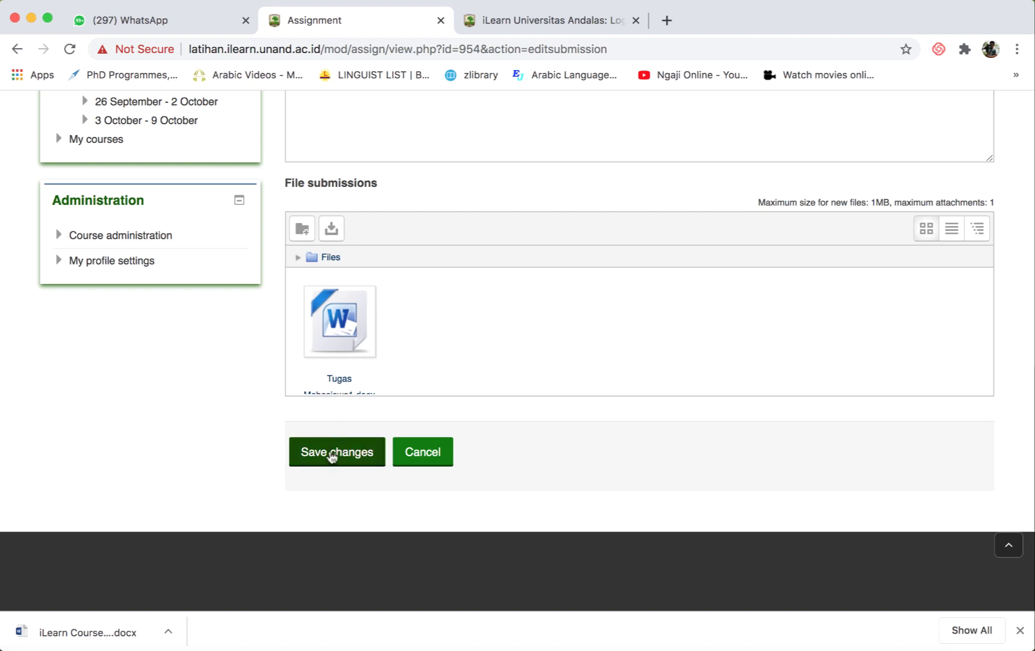
left_click(333, 455)
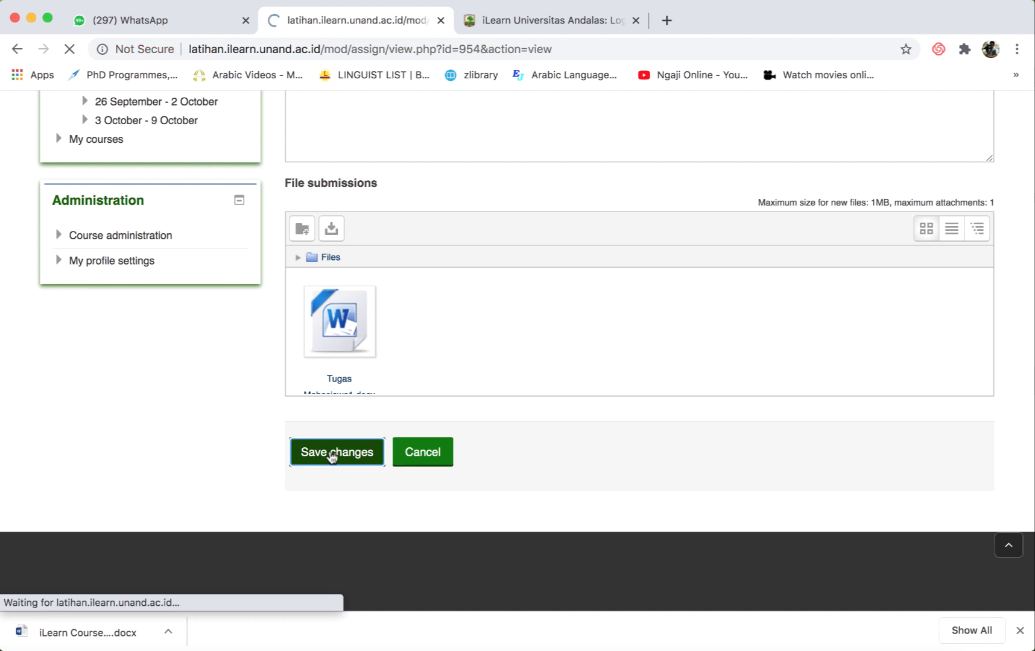
scroll(531, 444, "down", 5)
scroll(531, 437, "down", 2)
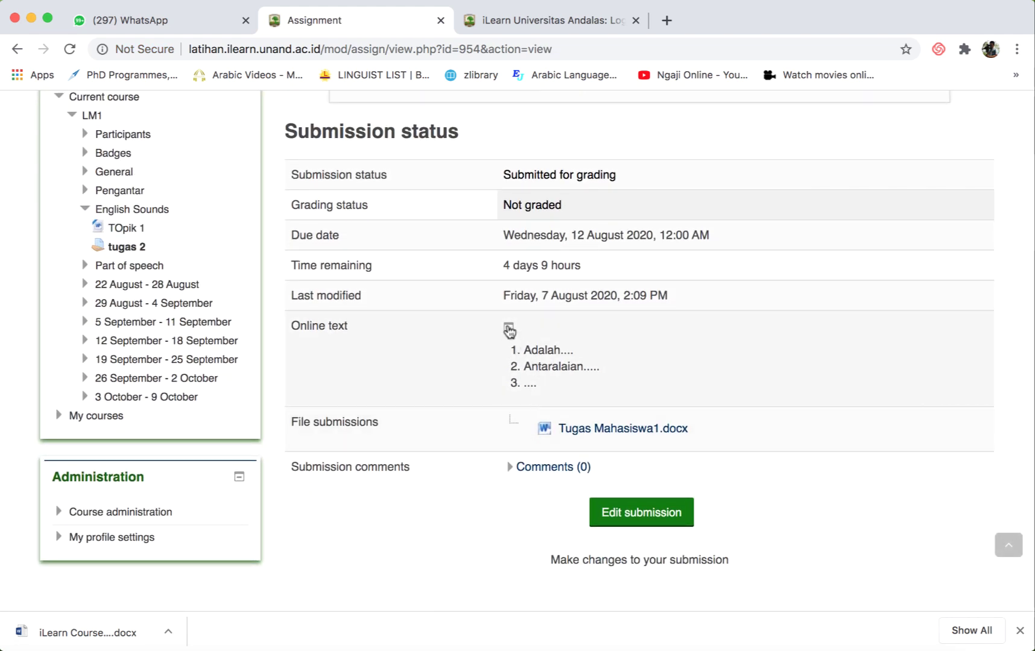
scroll(573, 374, "down", 1)
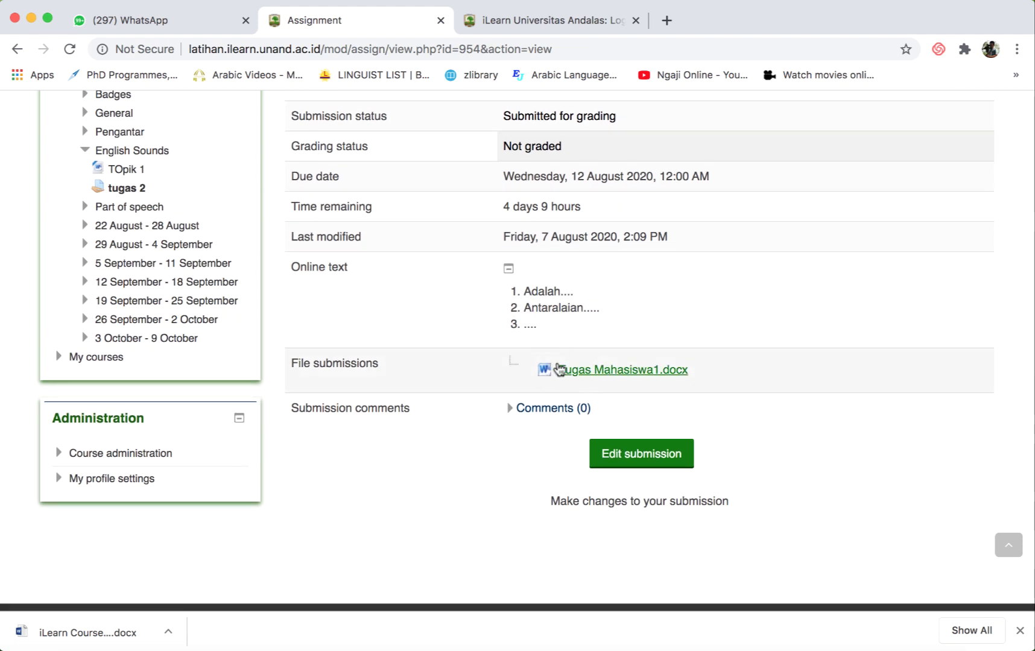
scroll(476, 507, "down", 1)
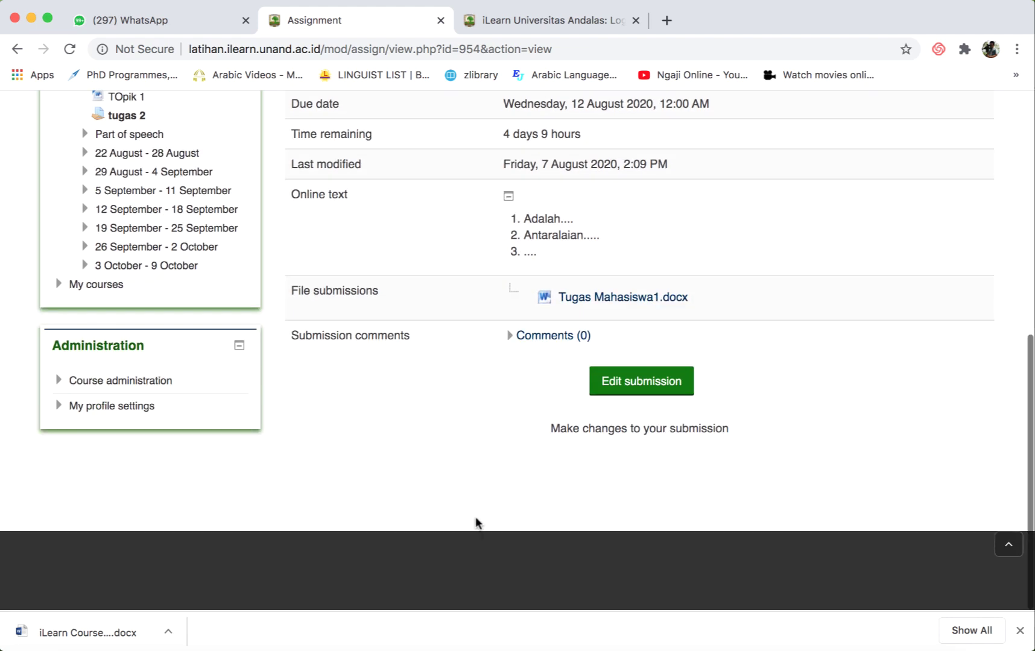
left_click(628, 390)
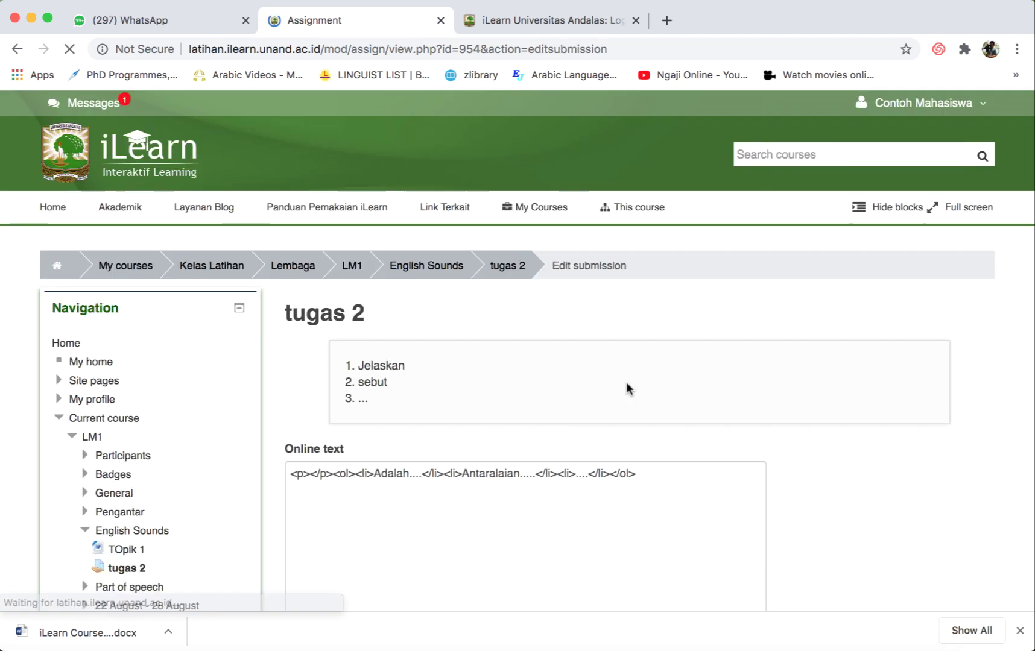
scroll(549, 428, "down", 8)
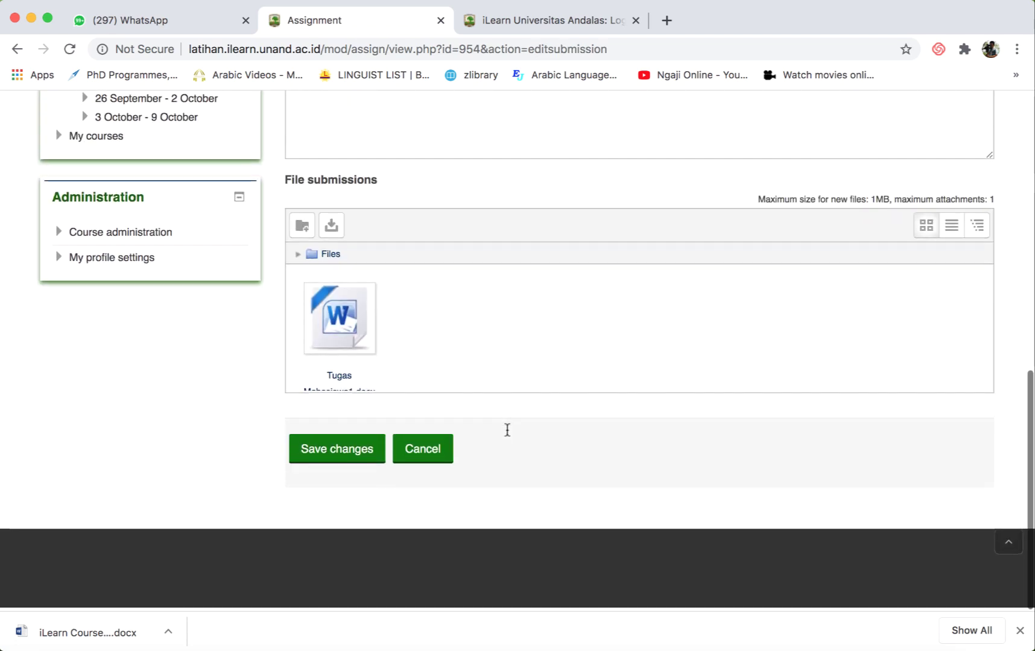
left_click(425, 456)
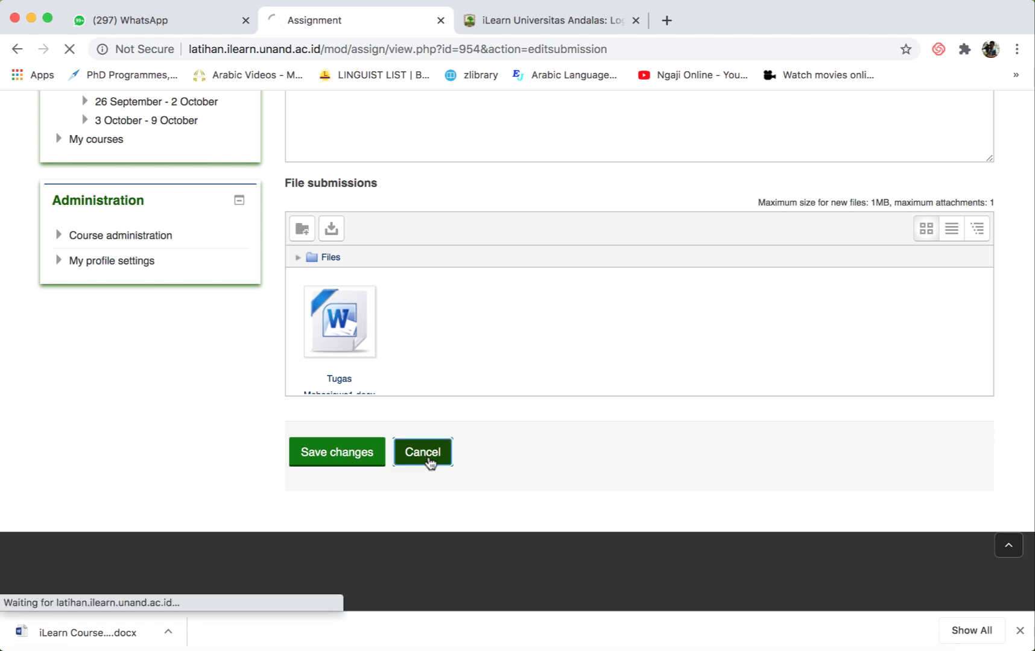
scroll(495, 434, "down", 5)
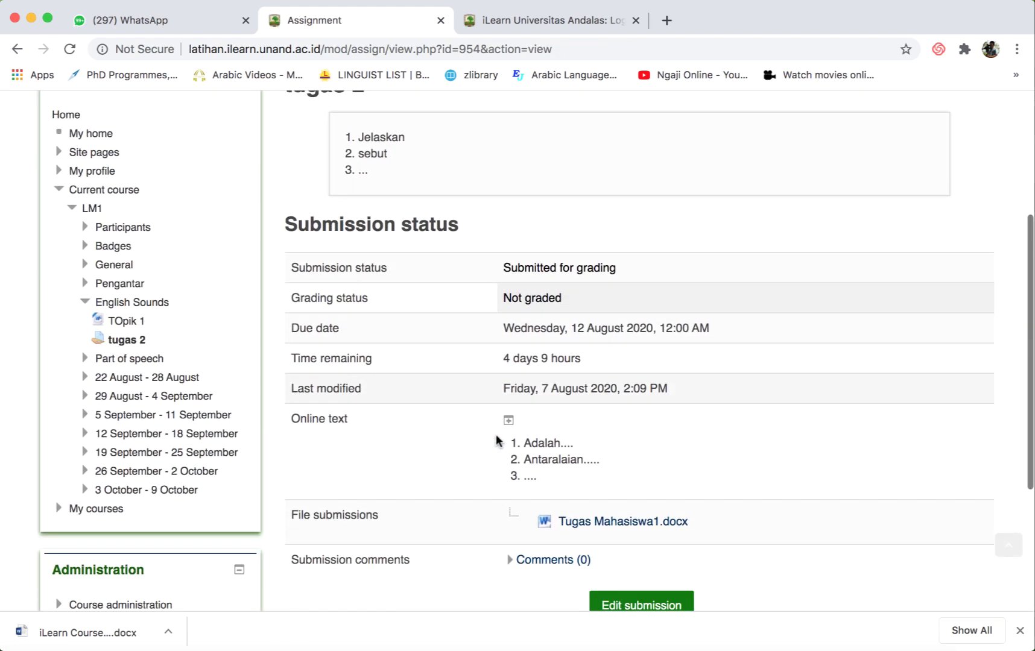
scroll(455, 343, "up", 1)
scroll(454, 337, "down", 2)
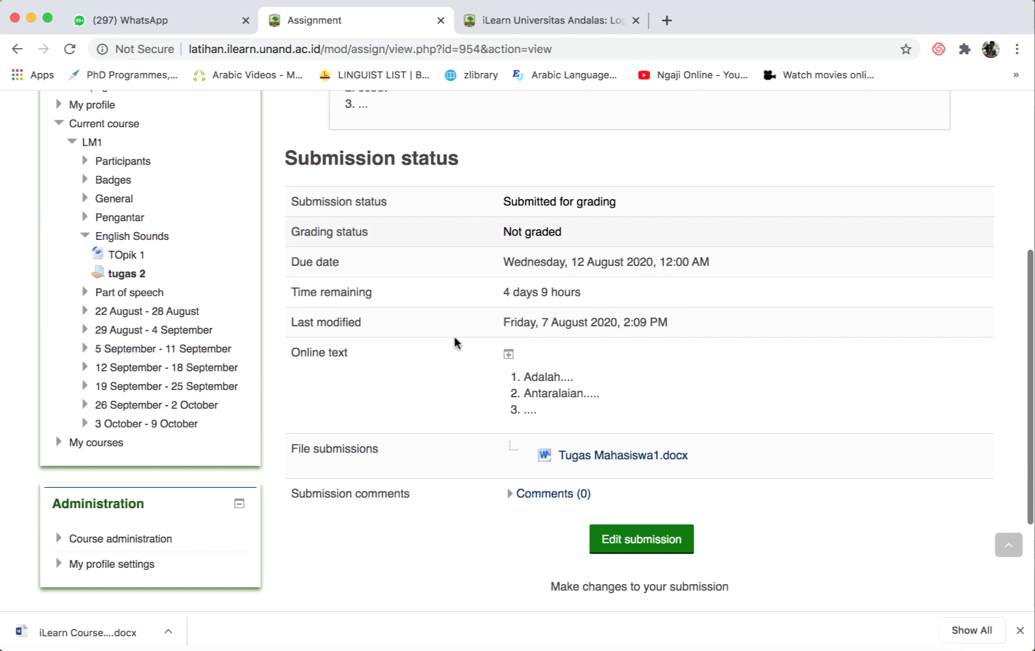
Return to the LM1 course page, open the Part of Speech page and look through its content.
scroll(454, 335, "up", 3)
left_click(355, 162)
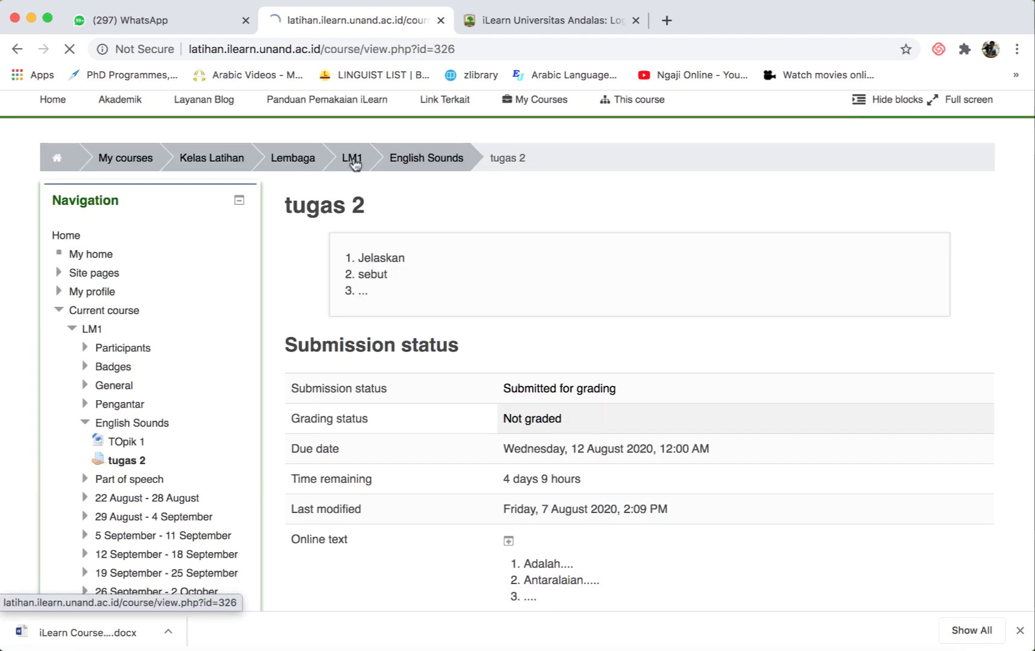
scroll(476, 415, "down", 3)
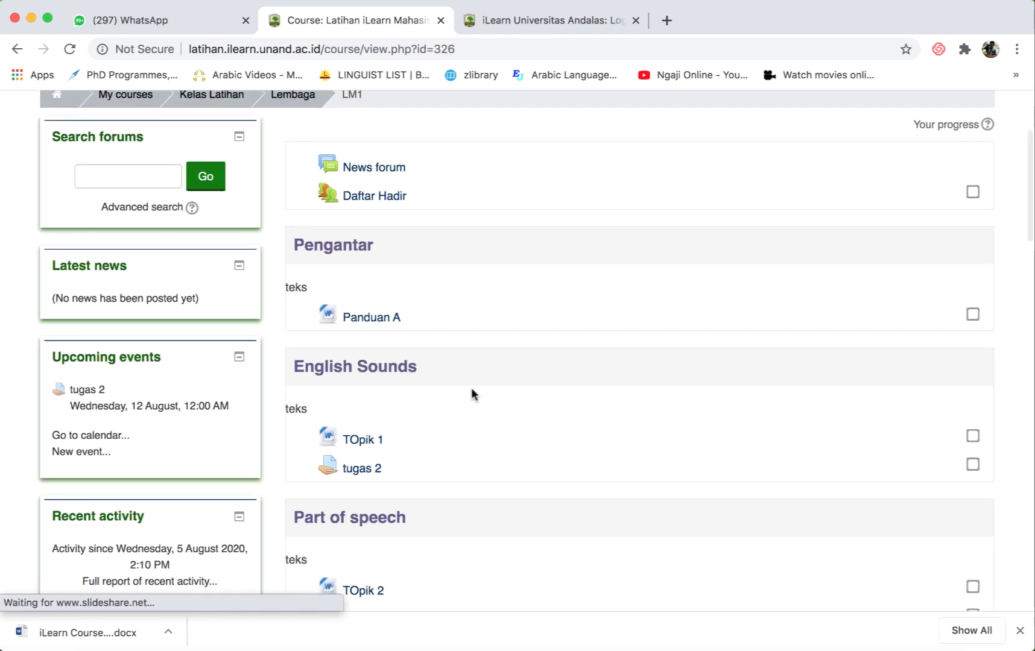
scroll(368, 422, "down", 2)
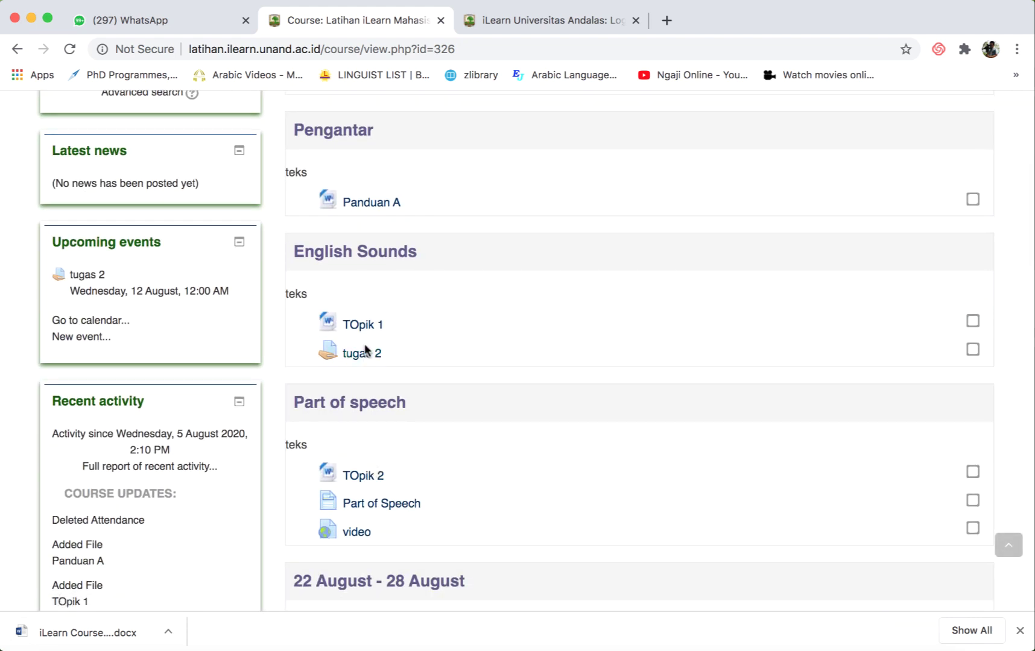
left_click(370, 507)
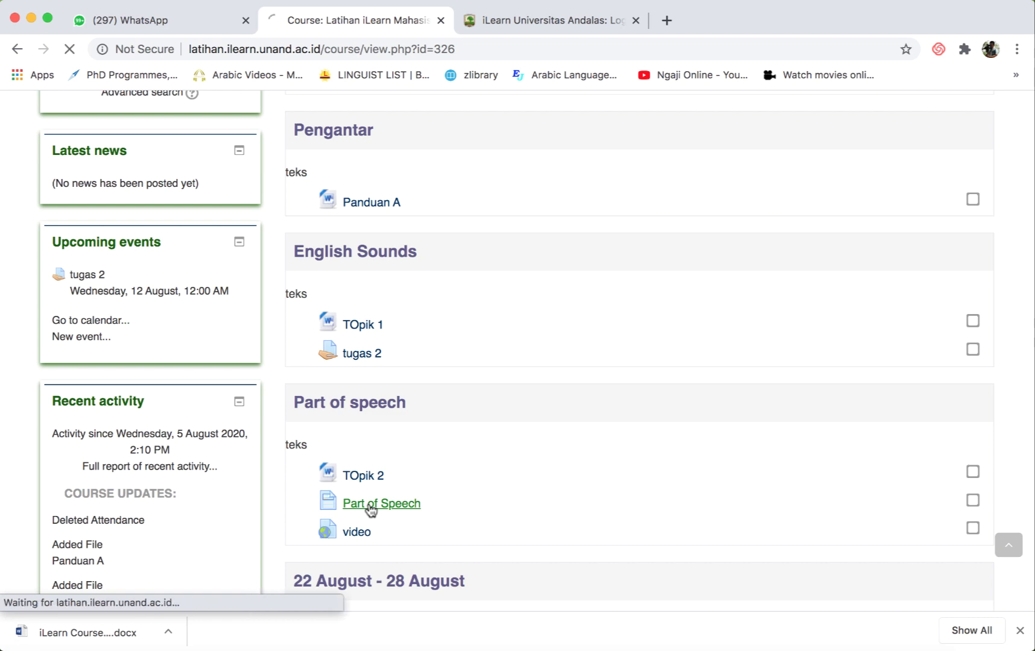
scroll(481, 455, "down", 10)
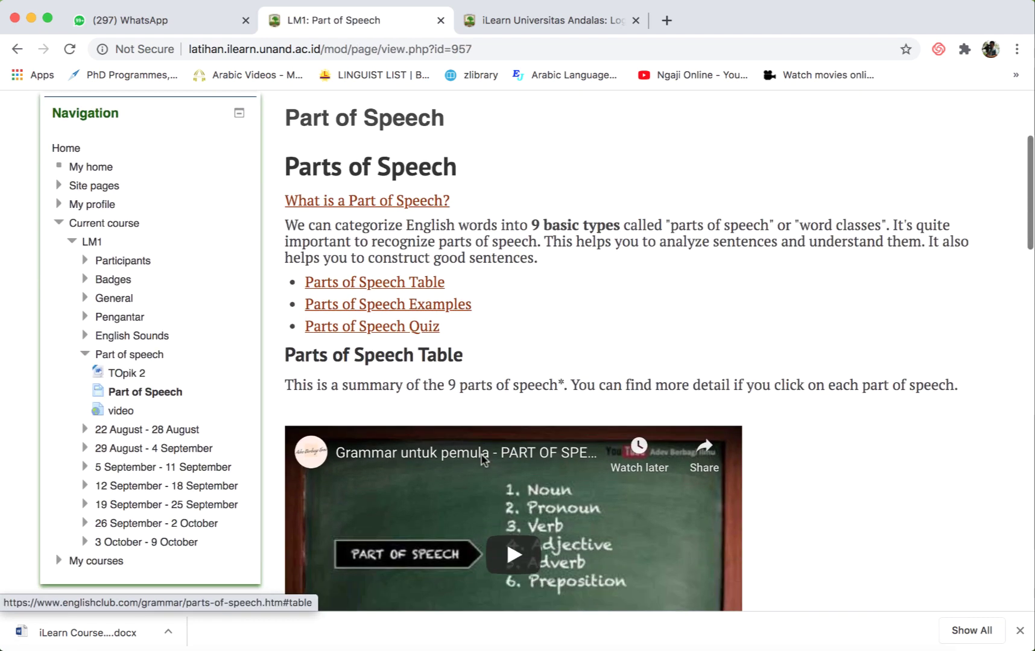
scroll(481, 461, "down", 5)
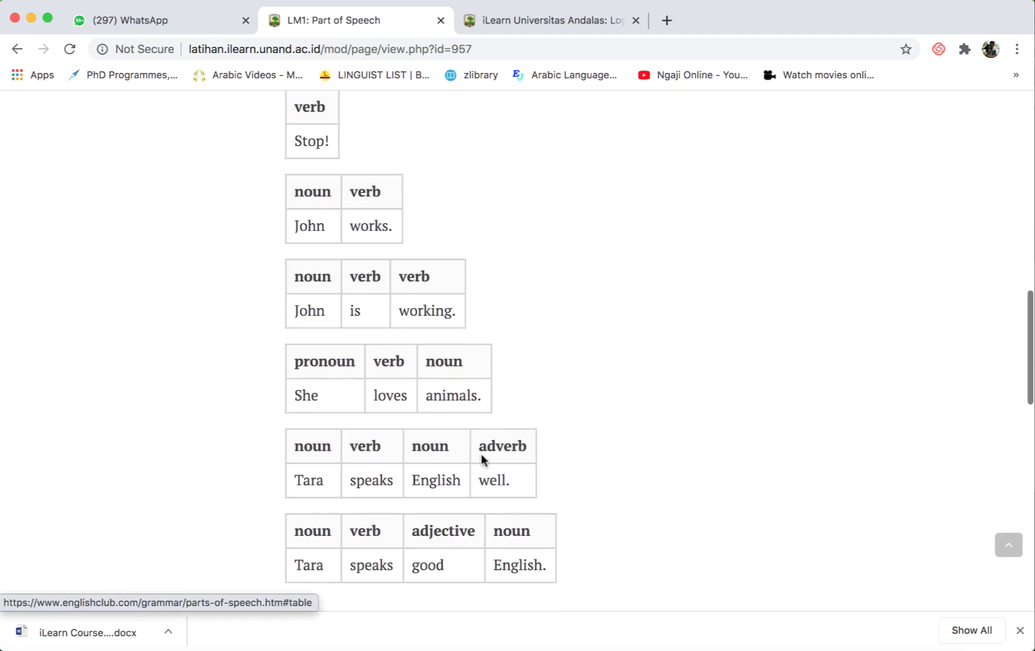
Go back to the course page and mark the Part of Speech page and the tugas 2 assignment as complete.
left_click(24, 53)
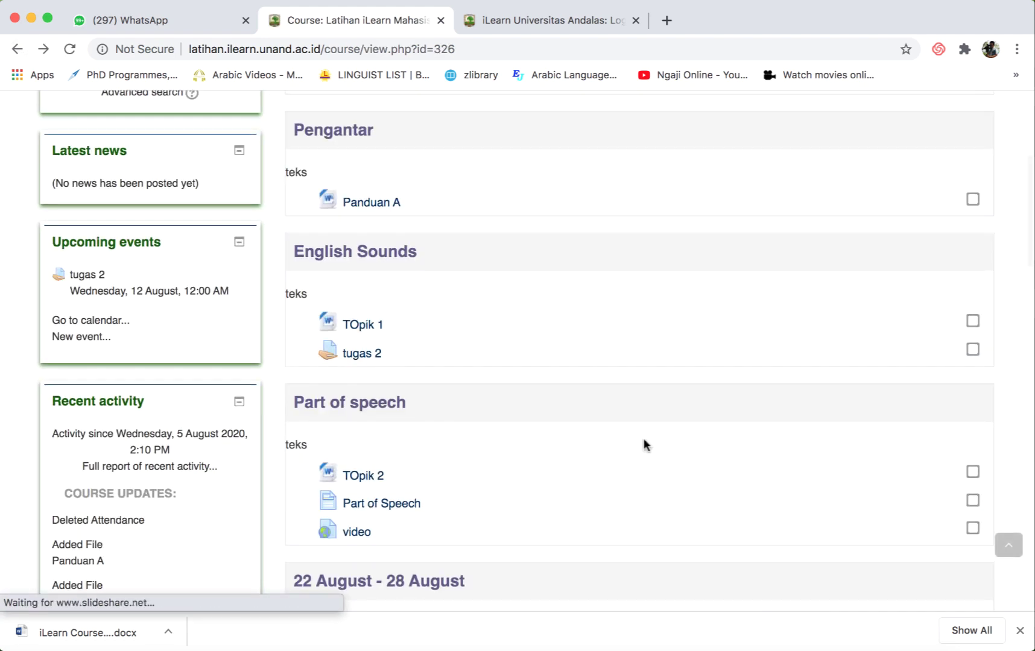
scroll(641, 530, "down", 1)
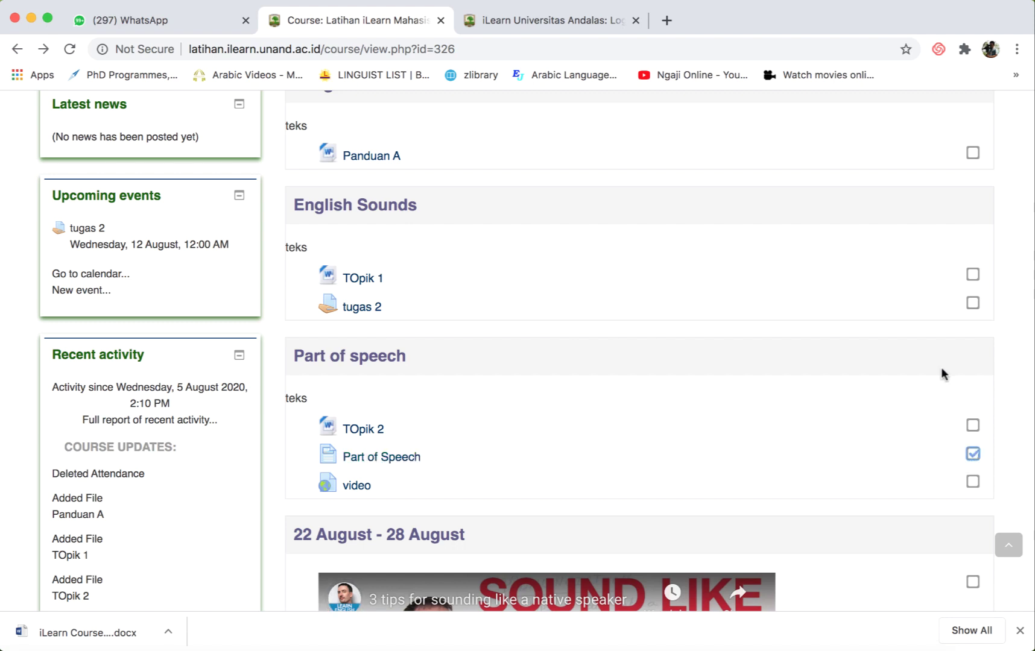
left_click(973, 303)
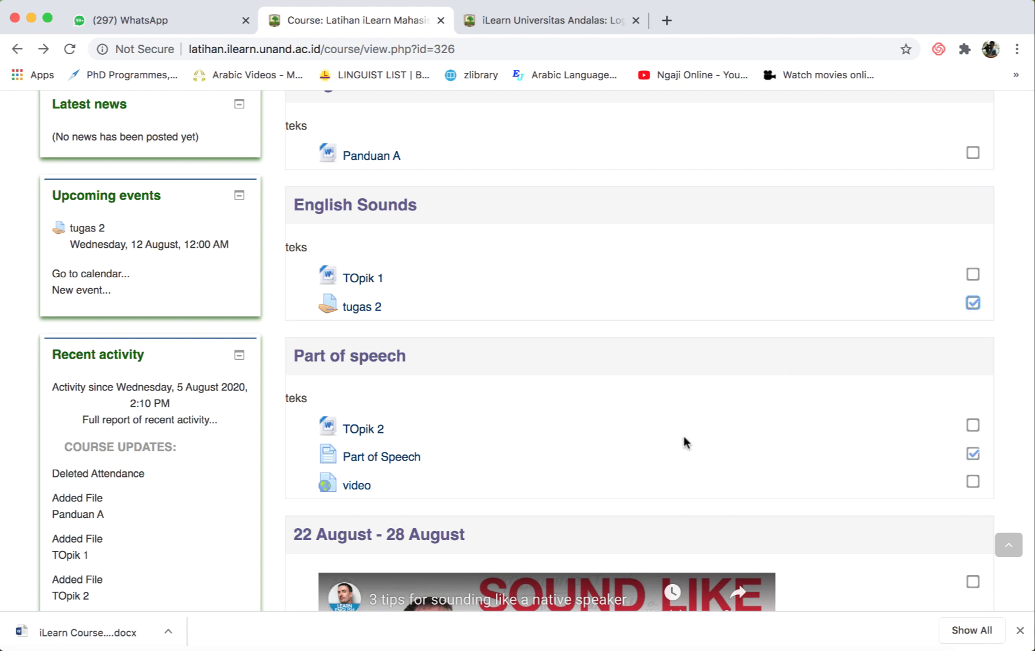
View the video link in the Part of speech section, close its window and mark the item as complete.
left_click(357, 486)
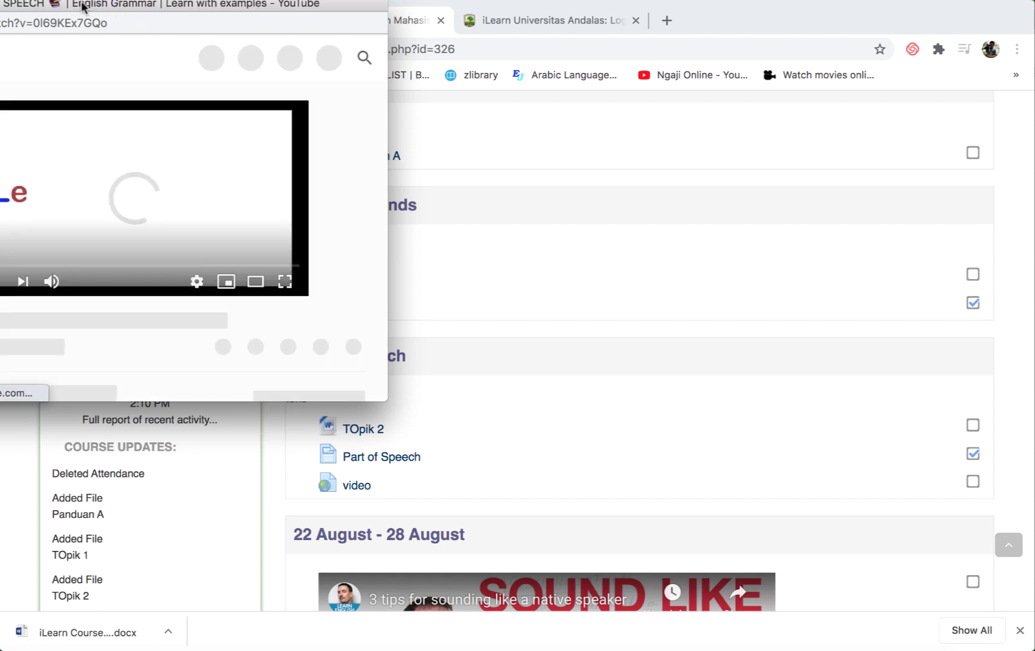
left_click_drag(49, 8, 241, 68)
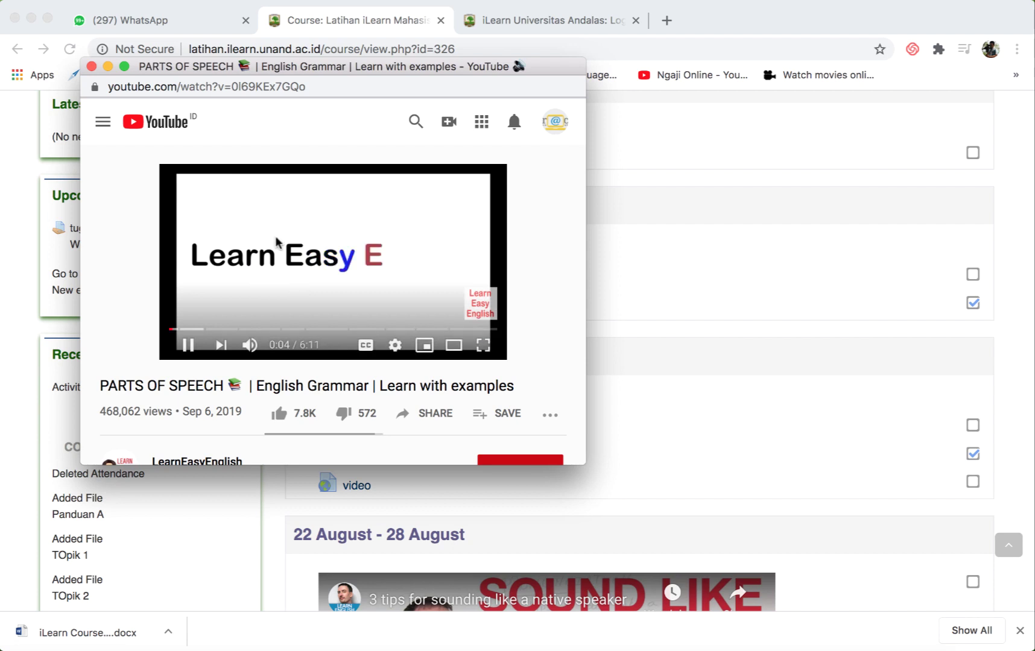
left_click(91, 66)
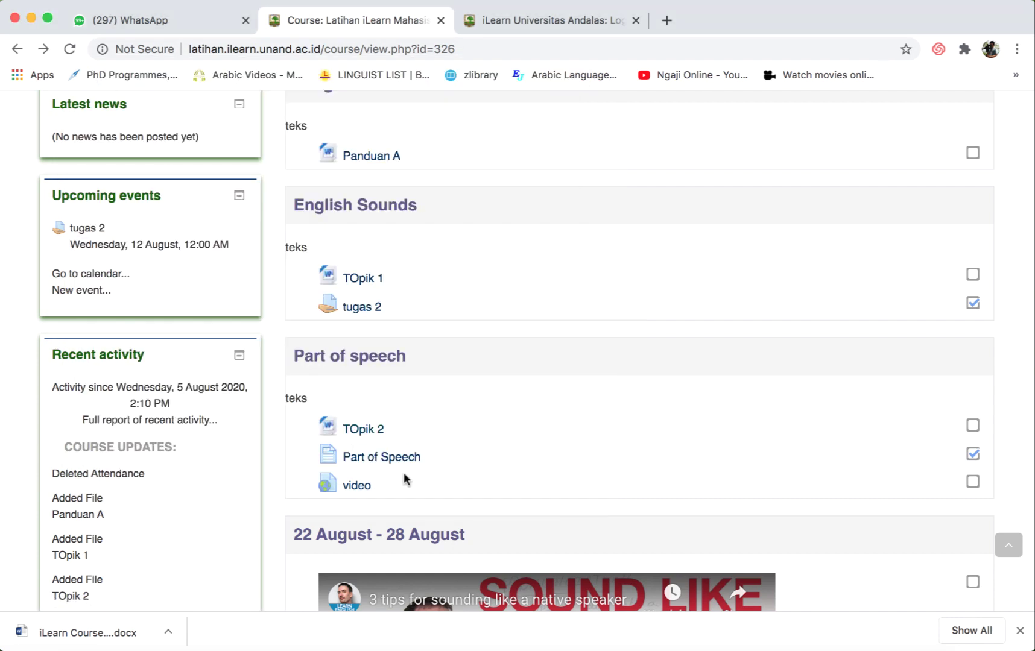
scroll(487, 501, "down", 3)
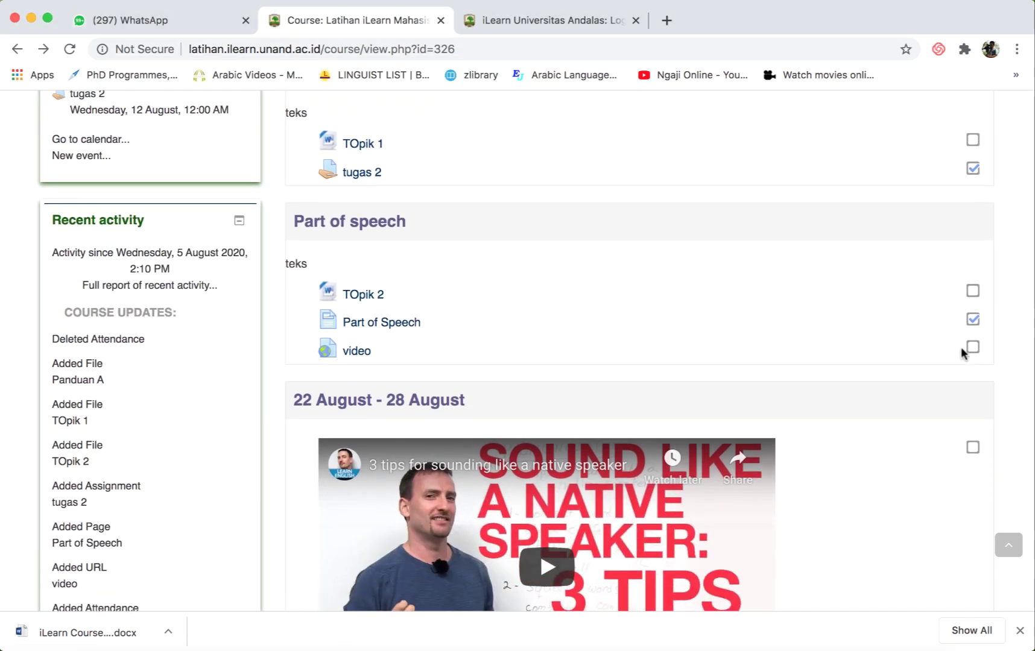
scroll(484, 432, "down", 4)
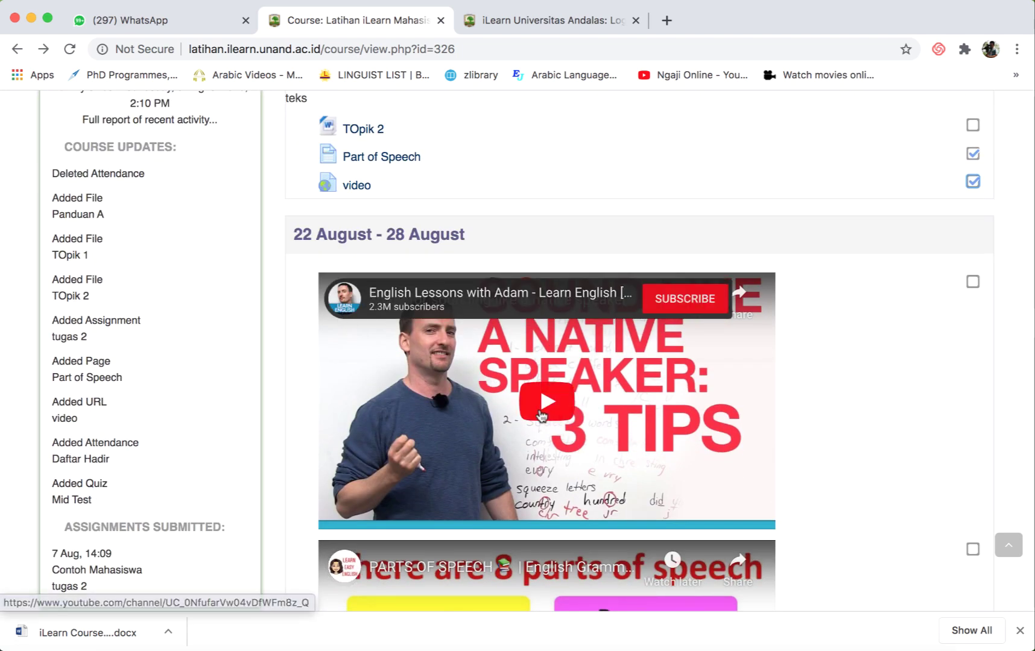
Mark the native speaker tips video under 22 August - 28 August as complete and look through the following course materials.
left_click(972, 281)
scroll(871, 416, "down", 2)
scroll(872, 416, "down", 10)
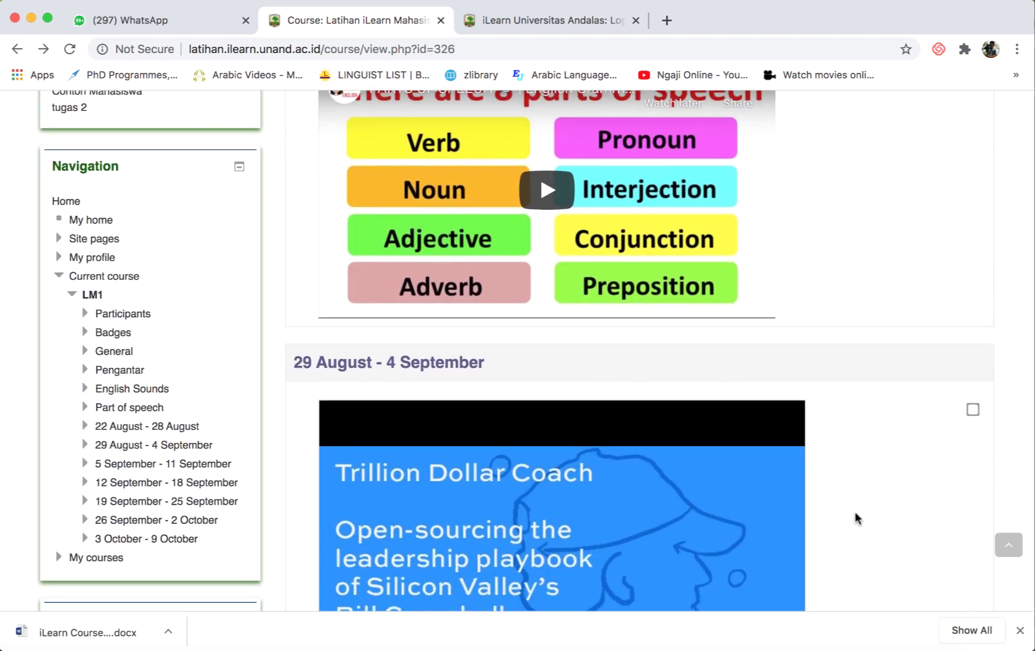
scroll(855, 515, "down", 8)
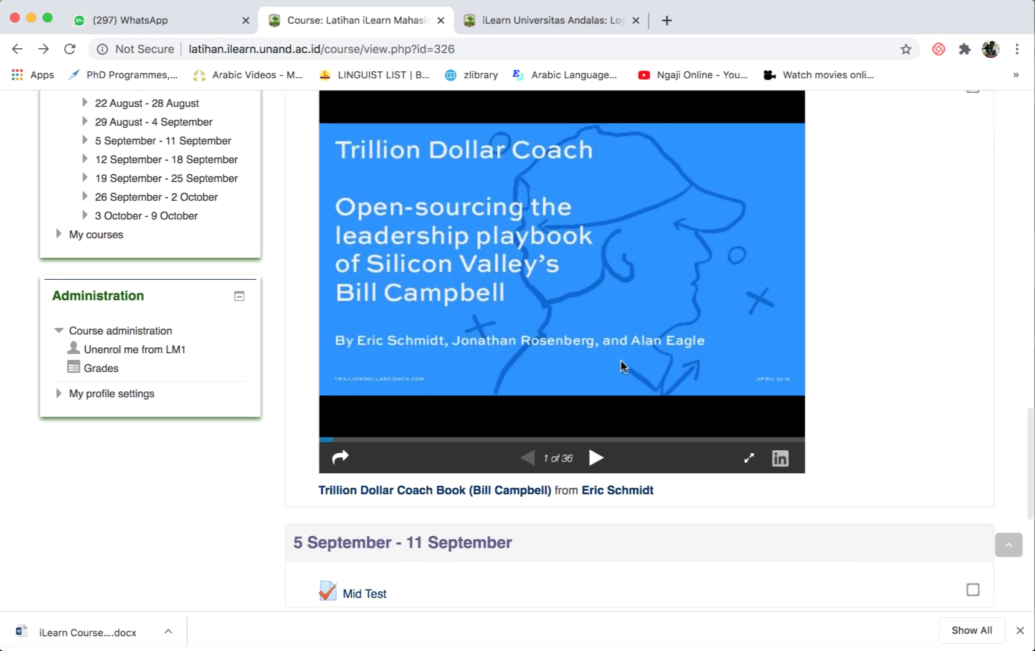
Open the Mid Test quiz under 5 September - 11 September and start an attempt.
scroll(665, 510, "down", 3)
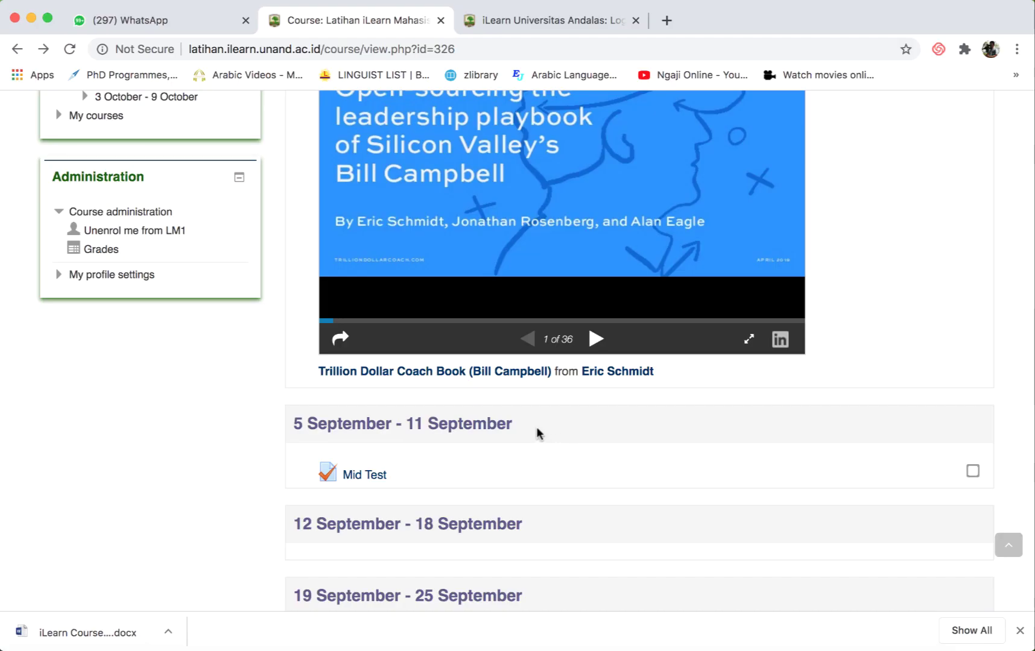
scroll(539, 434, "down", 2)
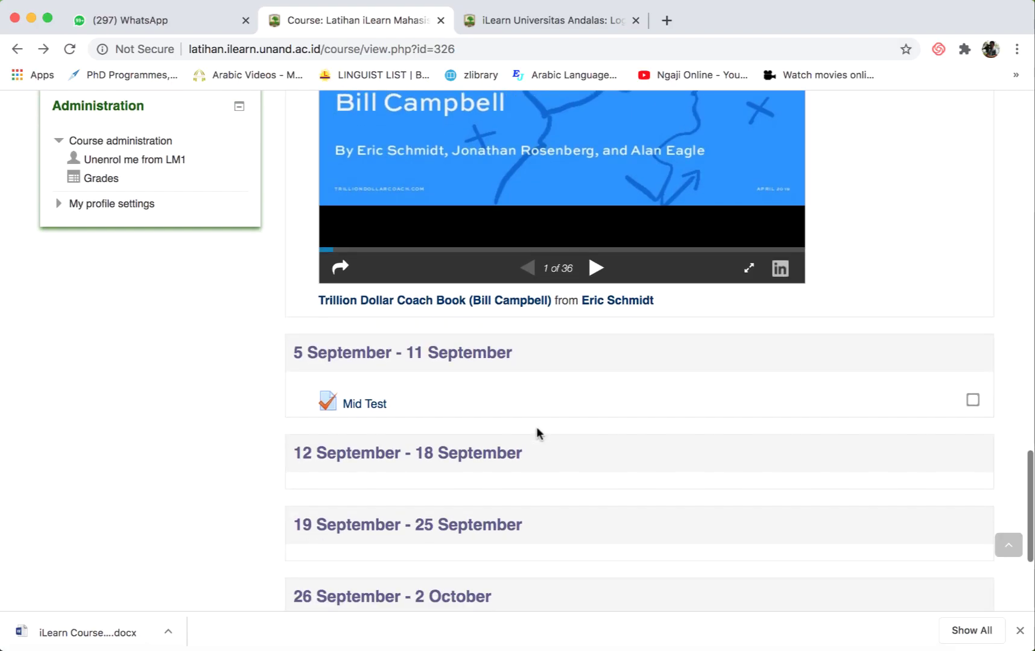
left_click(359, 408)
left_click(375, 450)
scroll(456, 520, "down", 3)
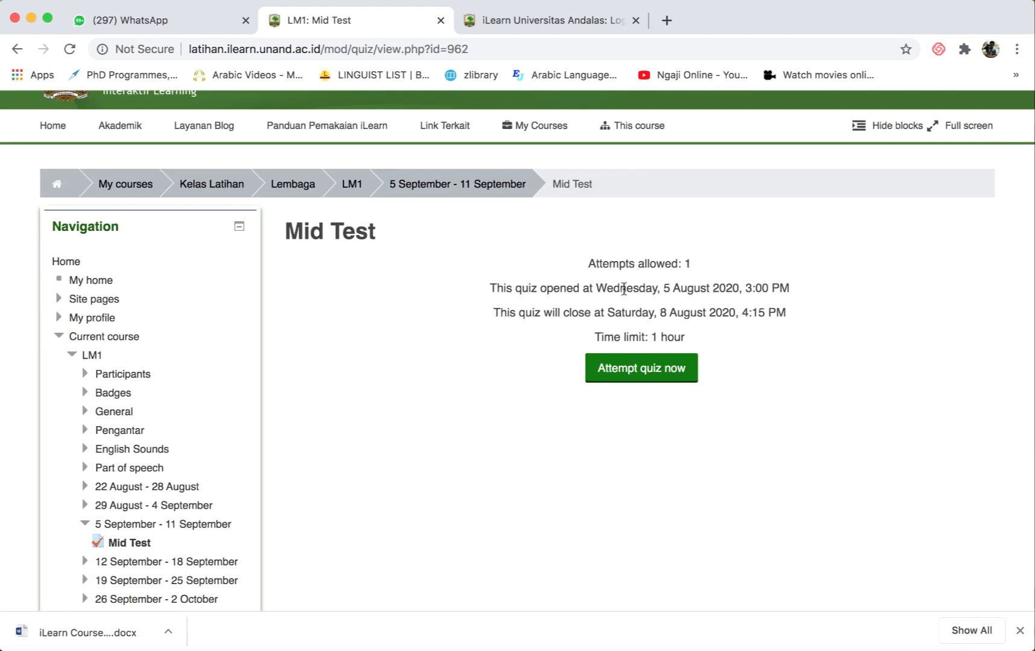
left_click(645, 373)
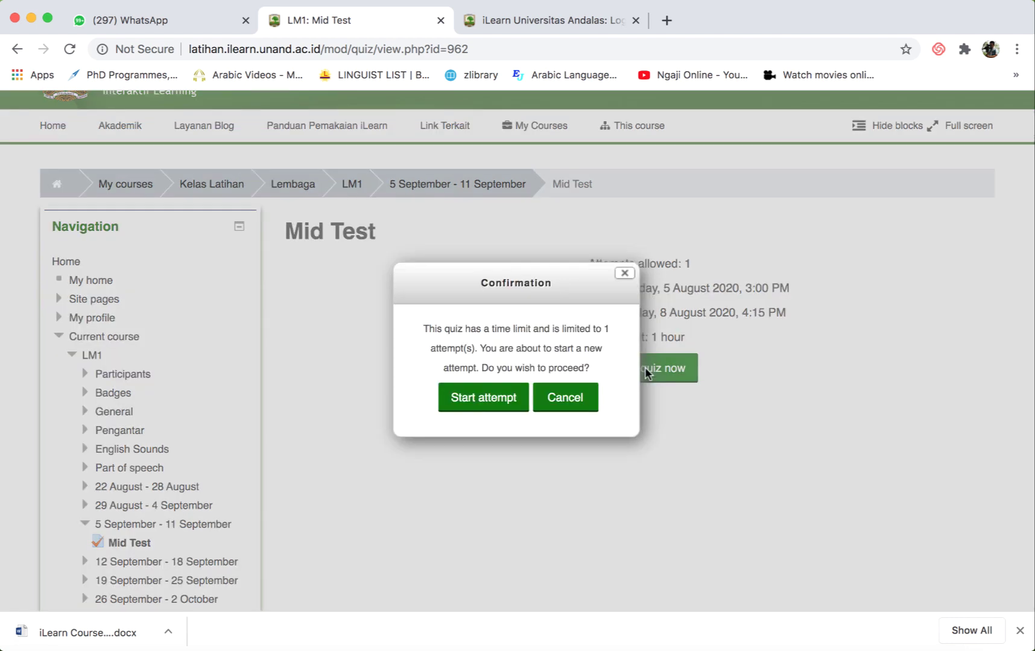
left_click(484, 396)
Answer question 1 with Solok and question 2 with Jakarta, and proceed to the summary of the attempt.
scroll(561, 446, "down", 3)
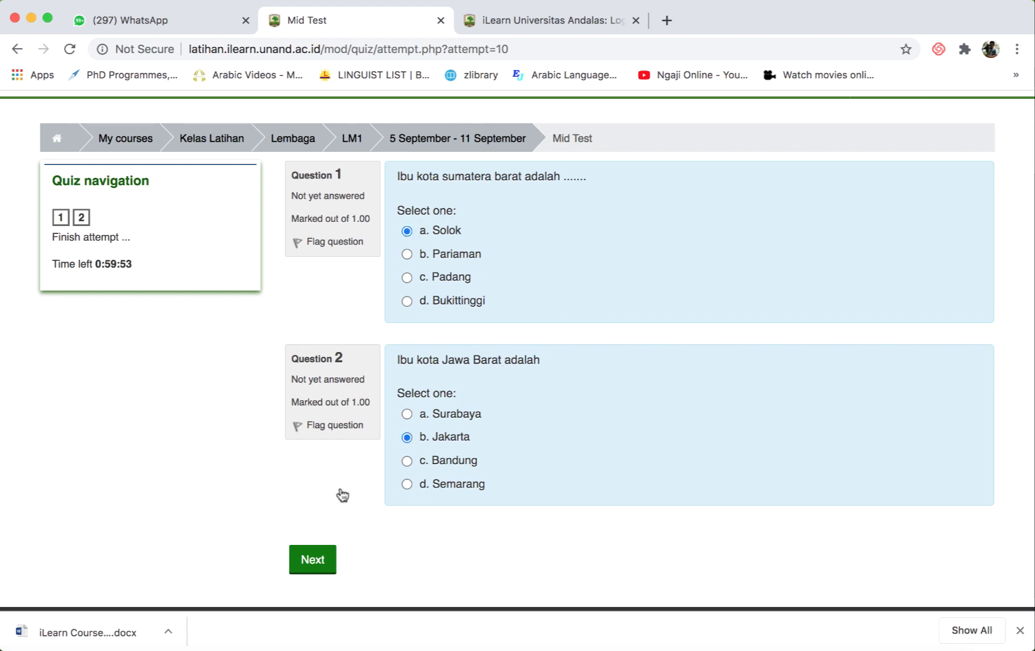
left_click(318, 561)
scroll(486, 517, "down", 3)
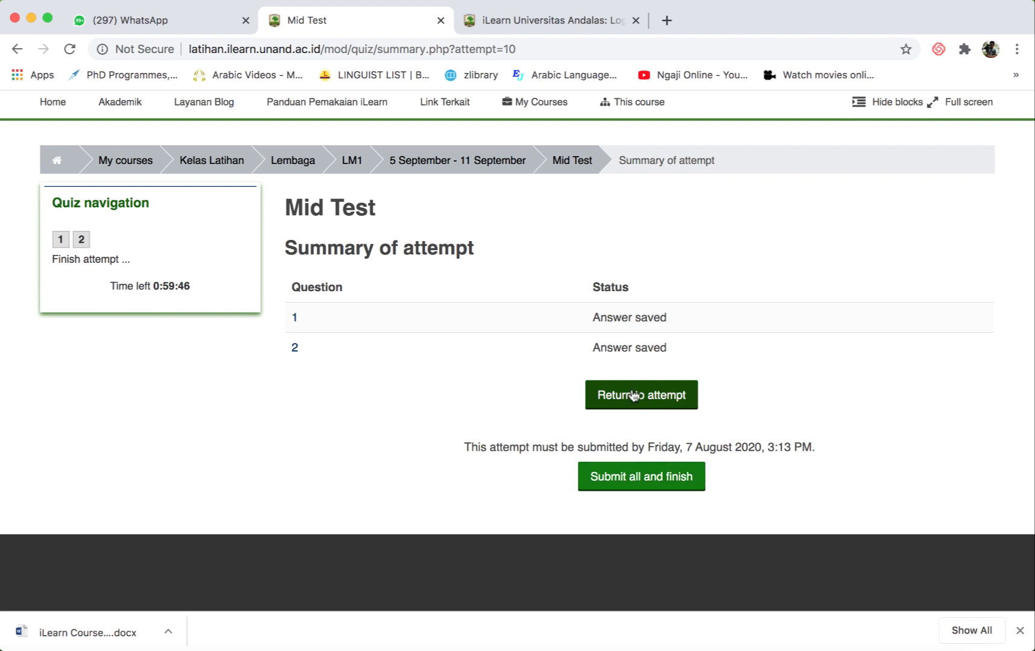
Submit all answers and finish the Mid Test attempt.
left_click(636, 476)
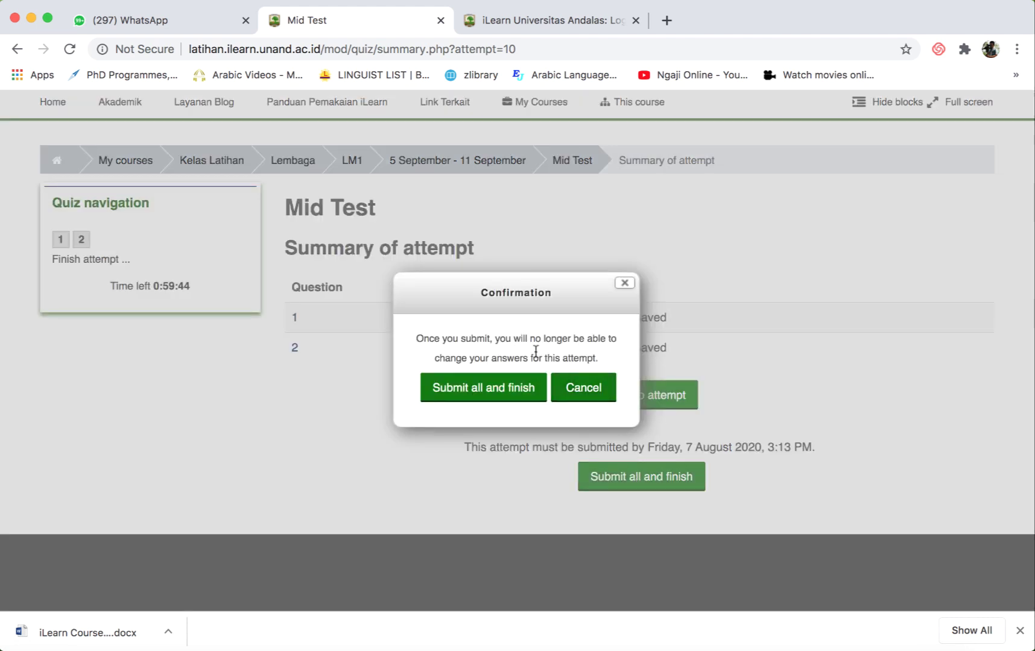
left_click(484, 386)
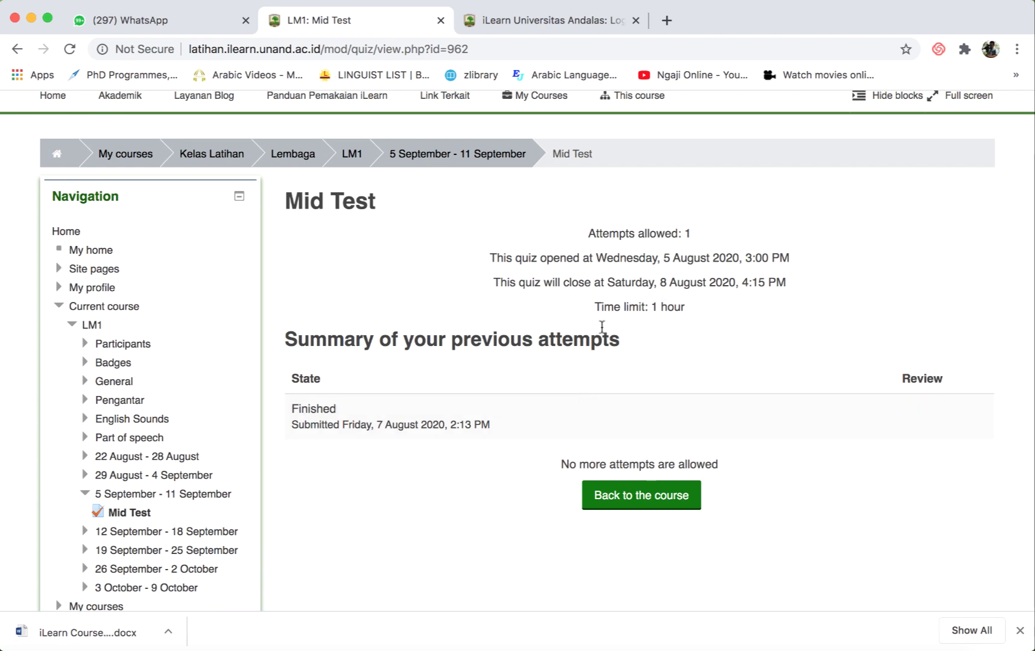
scroll(404, 433, "down", 5)
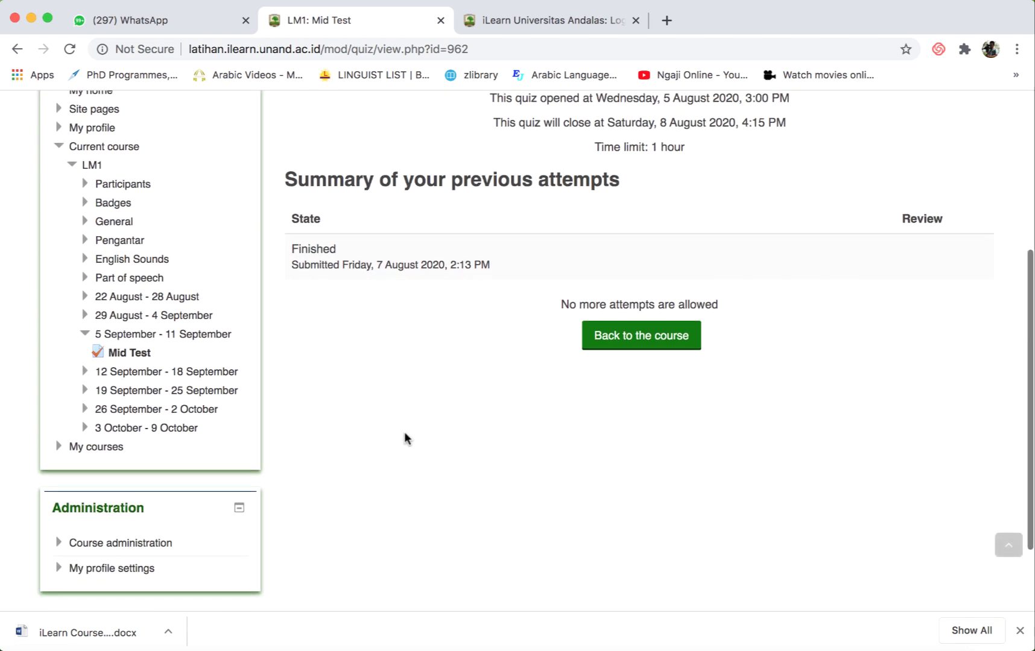
Review the summary of previous attempts for the Mid Test and return to the LM1 course page.
scroll(404, 433, "up", 1)
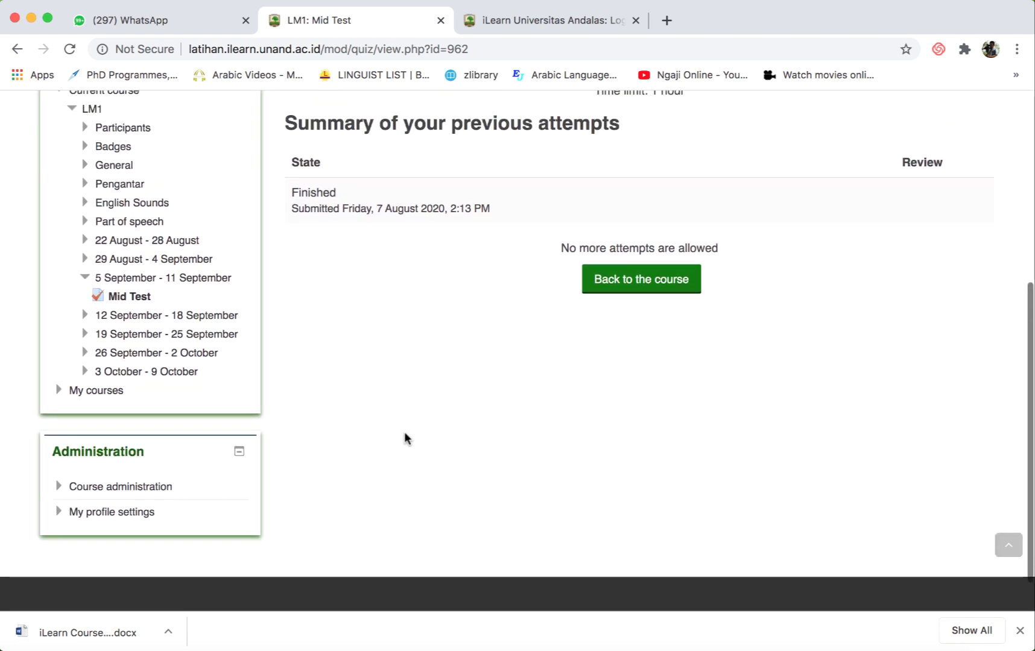
scroll(405, 433, "up", 3)
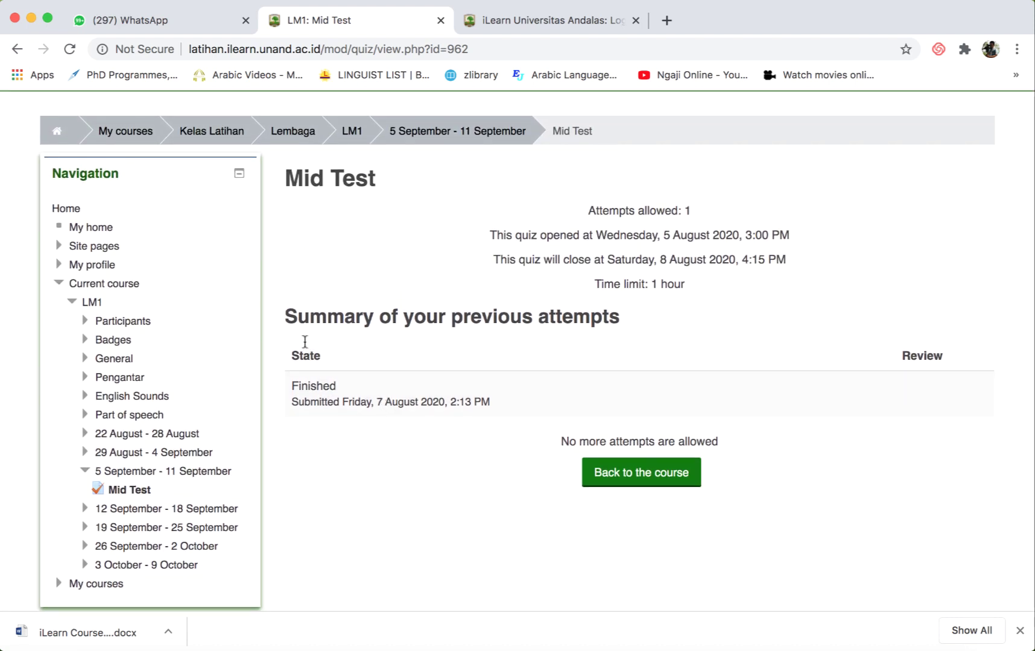
scroll(335, 456, "down", 3)
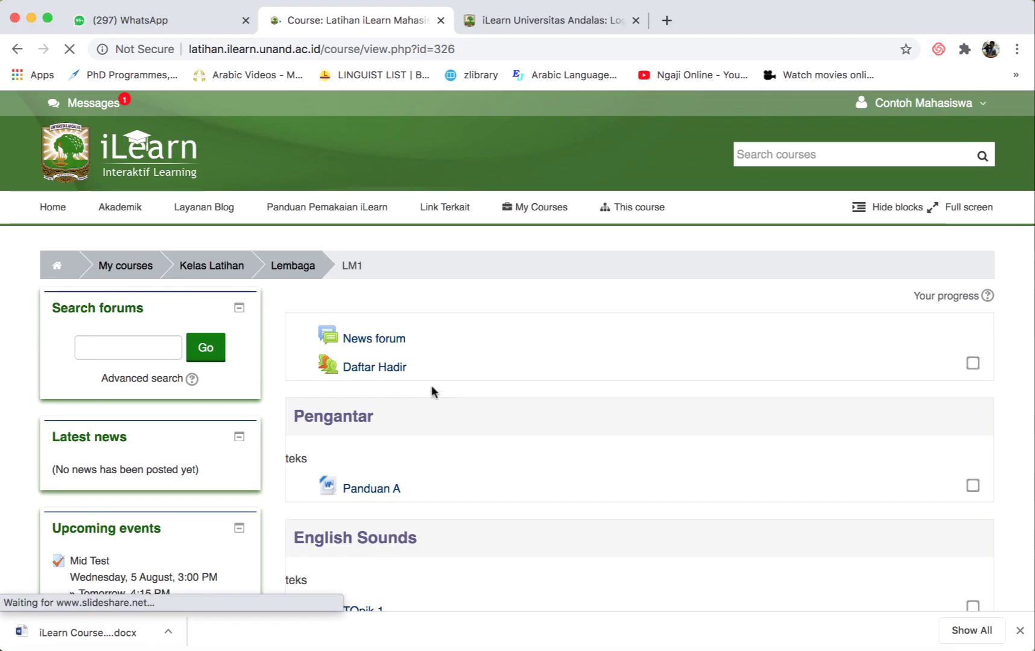
Open the tugas 2 assignment under English Sounds and check its submission status, grade and feedback comments.
scroll(431, 385, "down", 4)
scroll(431, 386, "down", 1)
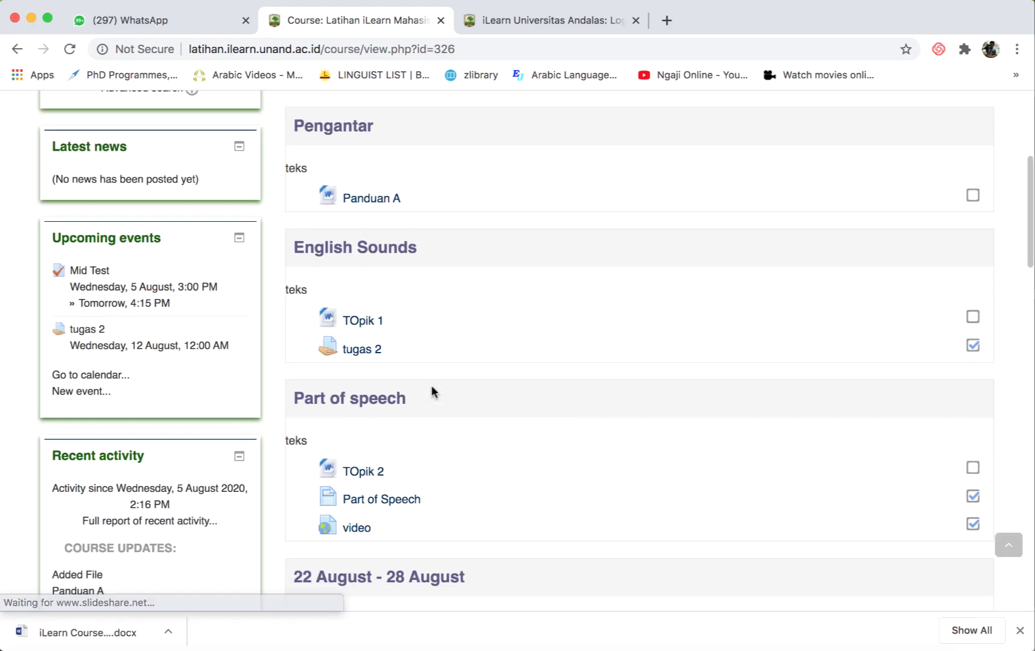
left_click(364, 351)
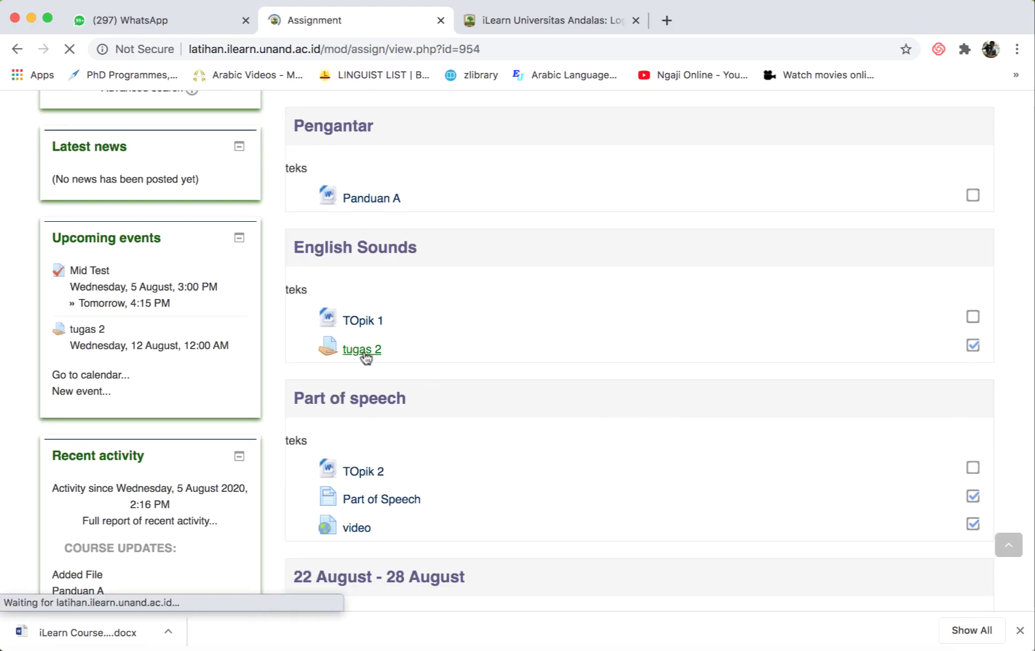
scroll(505, 482, "down", 3)
scroll(505, 483, "down", 6)
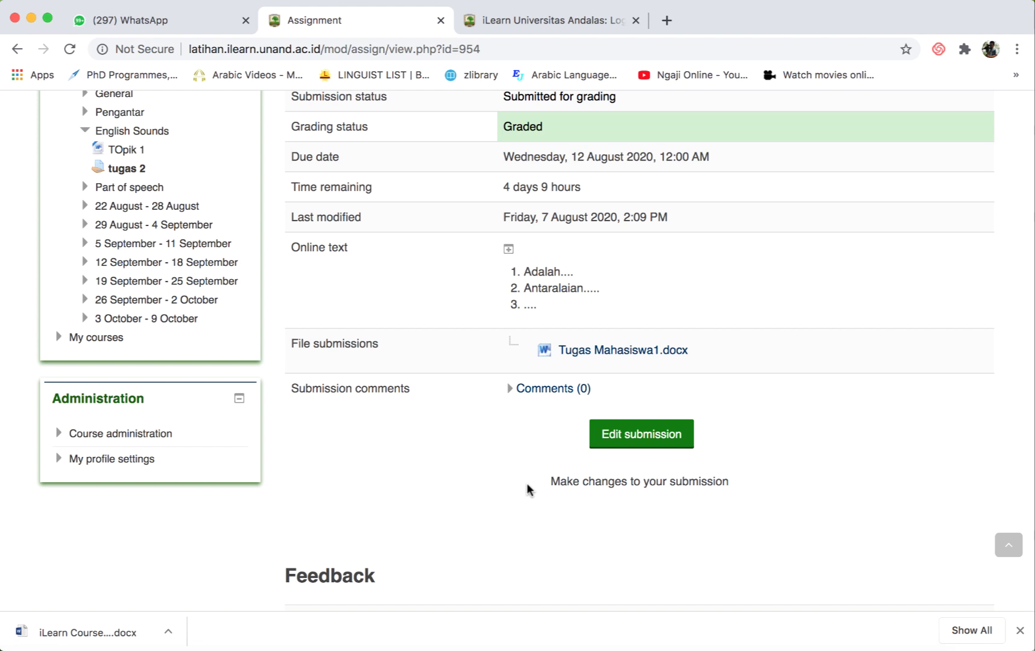
scroll(527, 485, "down", 5)
scroll(526, 482, "down", 1)
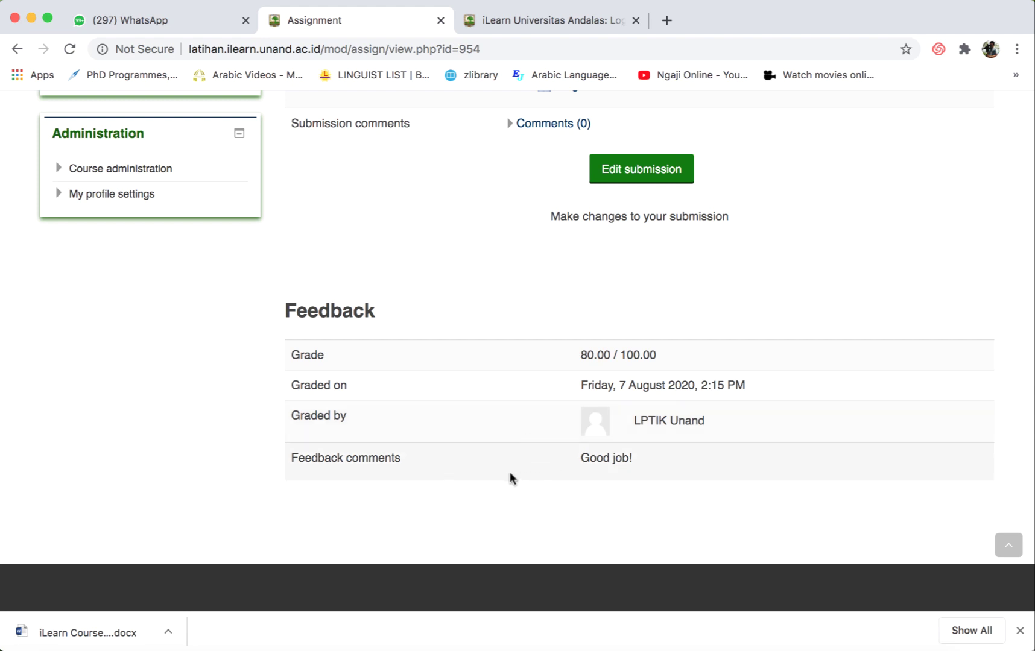
scroll(509, 475, "up", 3)
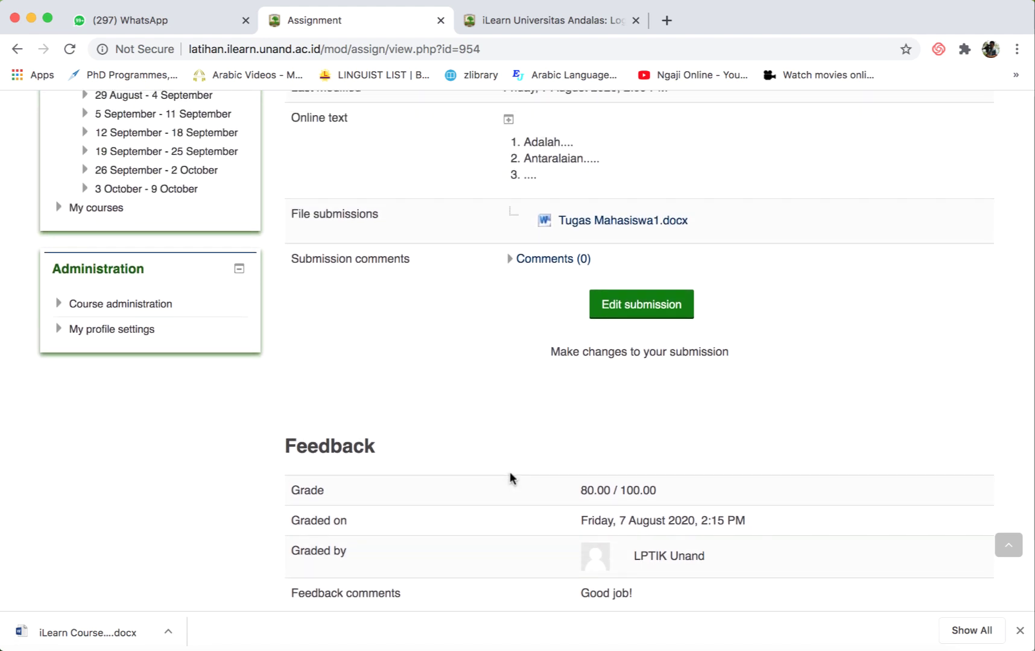
scroll(510, 475, "up", 2)
Return to the LM1 course page, open the course grades and review the user report.
key("super+bracketleft")
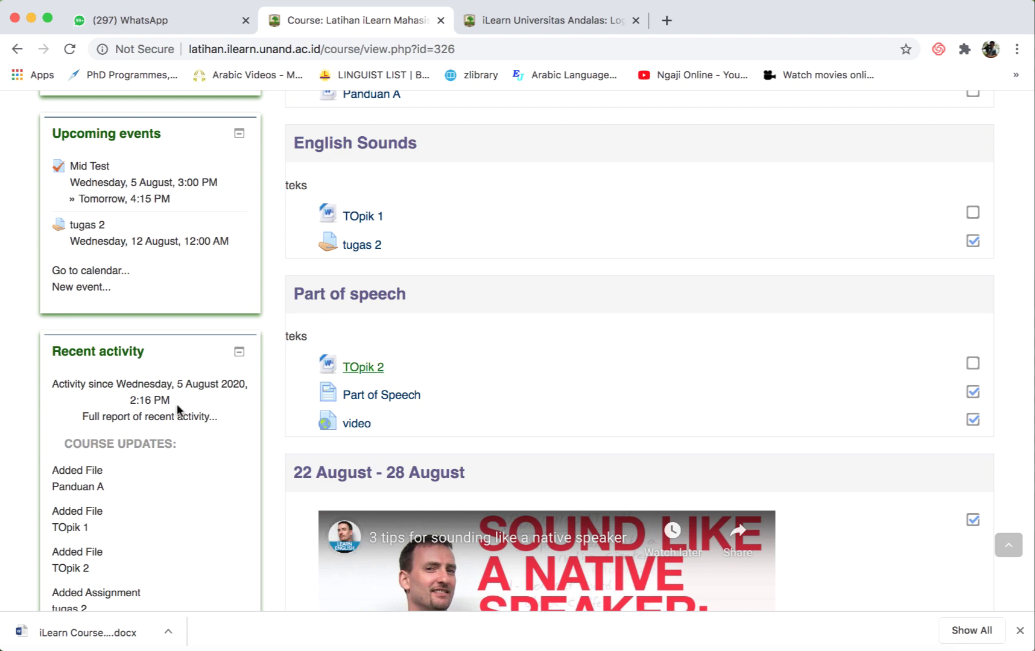
scroll(241, 456, "down", 5)
scroll(241, 456, "down", 10)
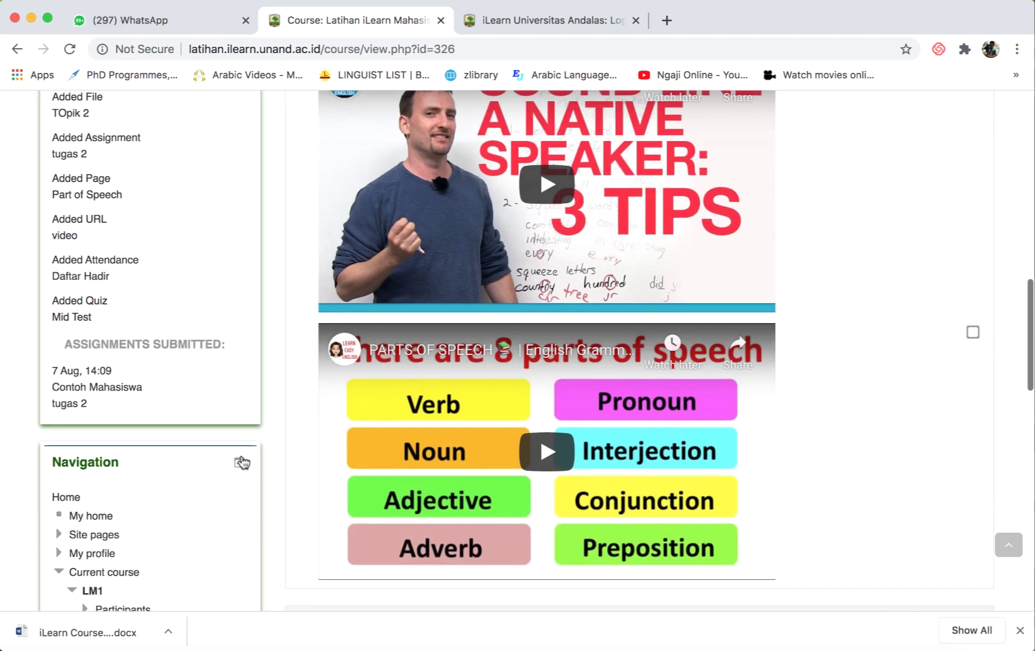
scroll(243, 461, "down", 8)
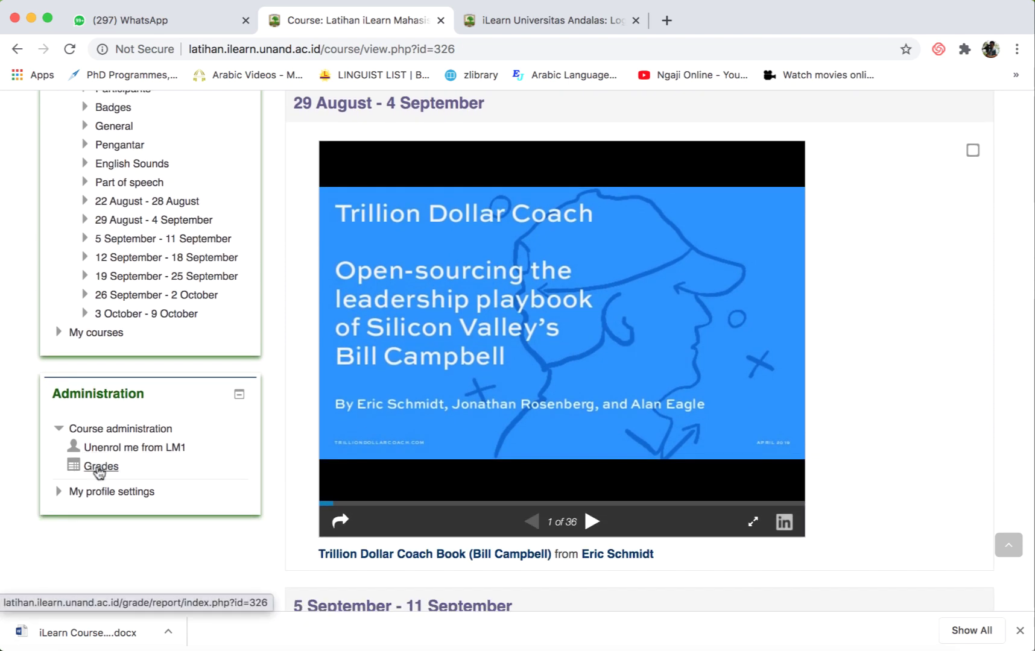
left_click(100, 467)
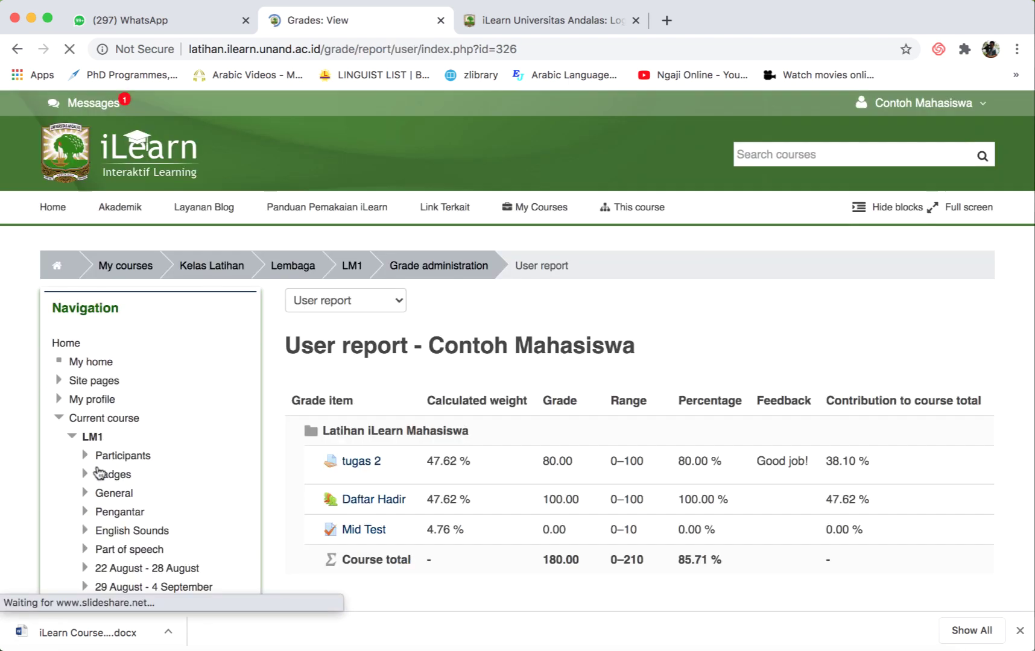
scroll(384, 482, "down", 2)
scroll(385, 482, "down", 3)
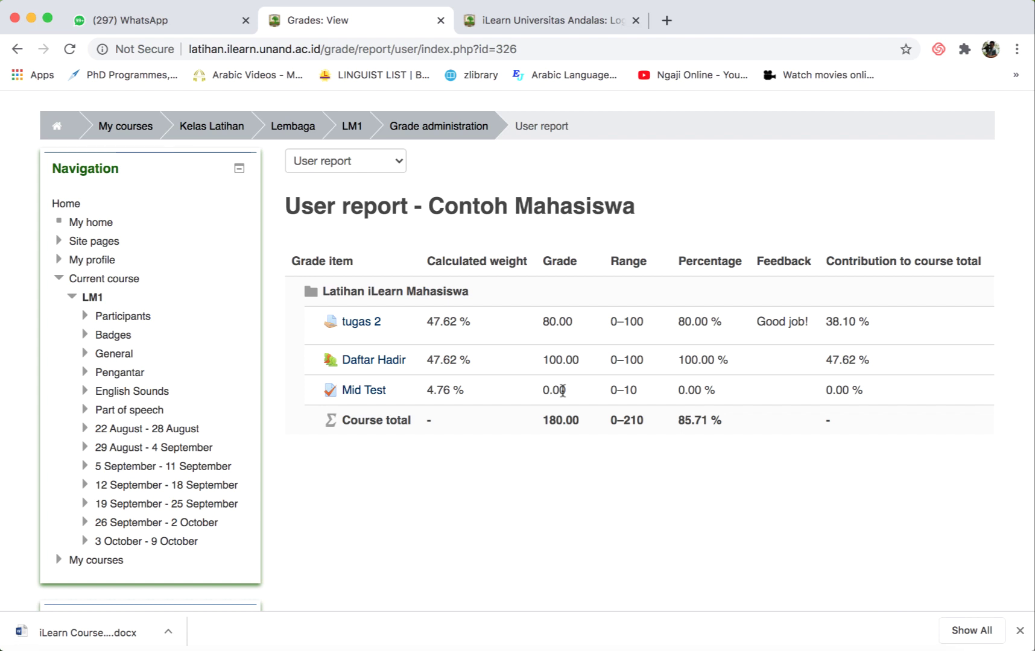
Open the My home page and look through the course overview, calendar and upcoming events.
left_click(91, 224)
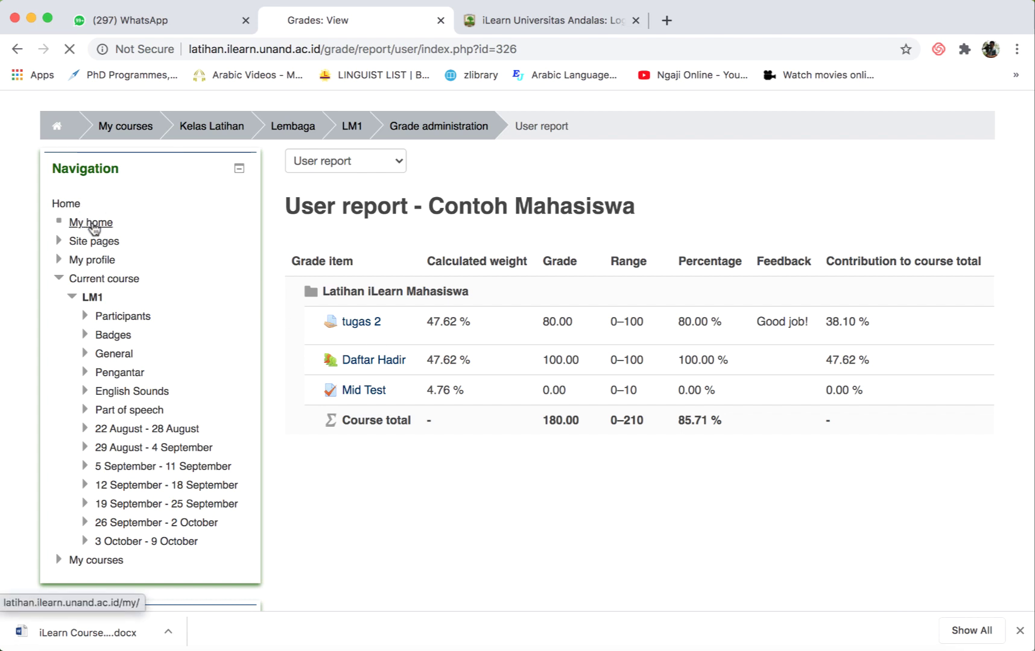
scroll(397, 411, "down", 1)
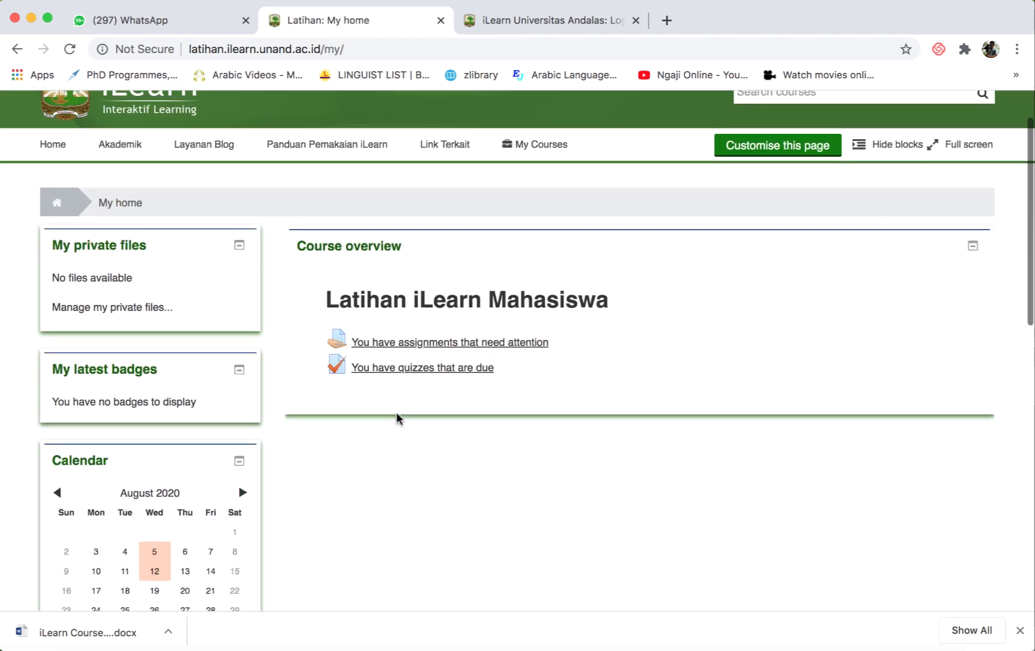
scroll(443, 542, "down", 1)
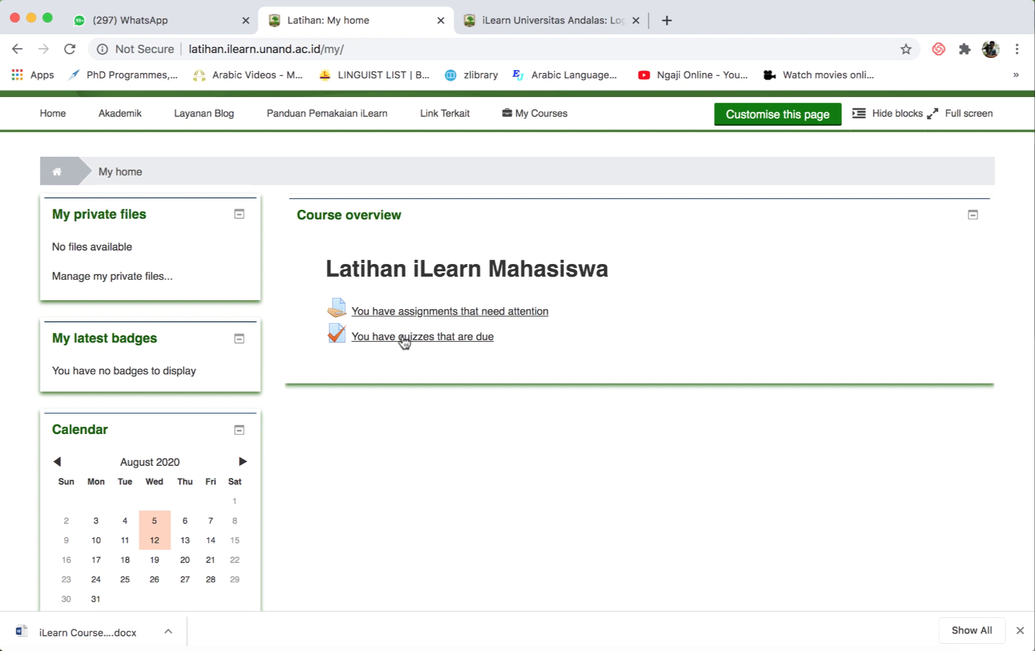
scroll(397, 404, "down", 2)
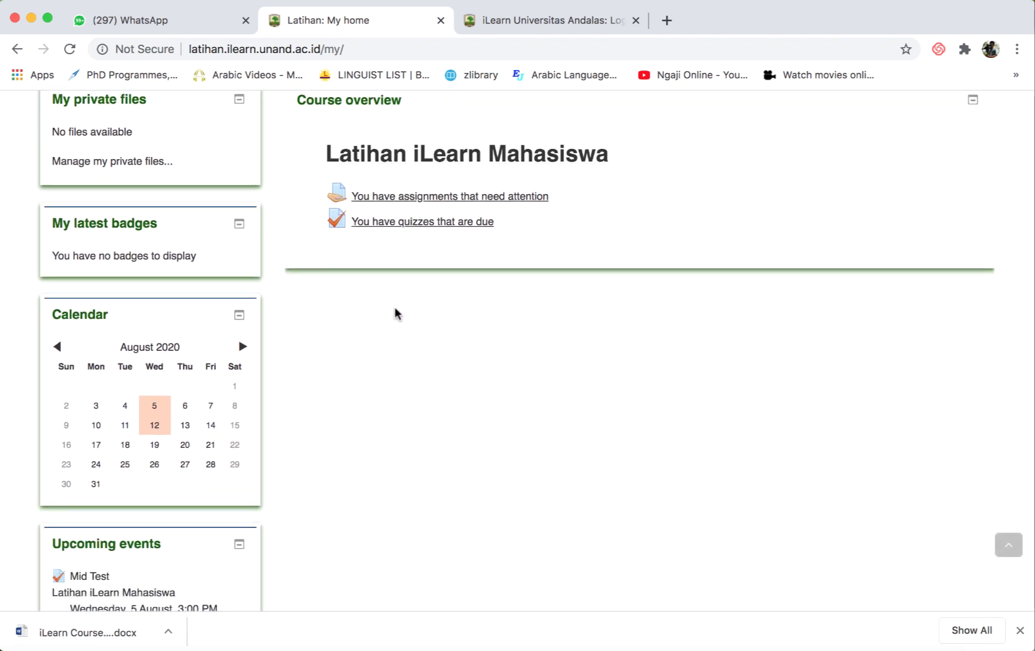
scroll(398, 328, "down", 4)
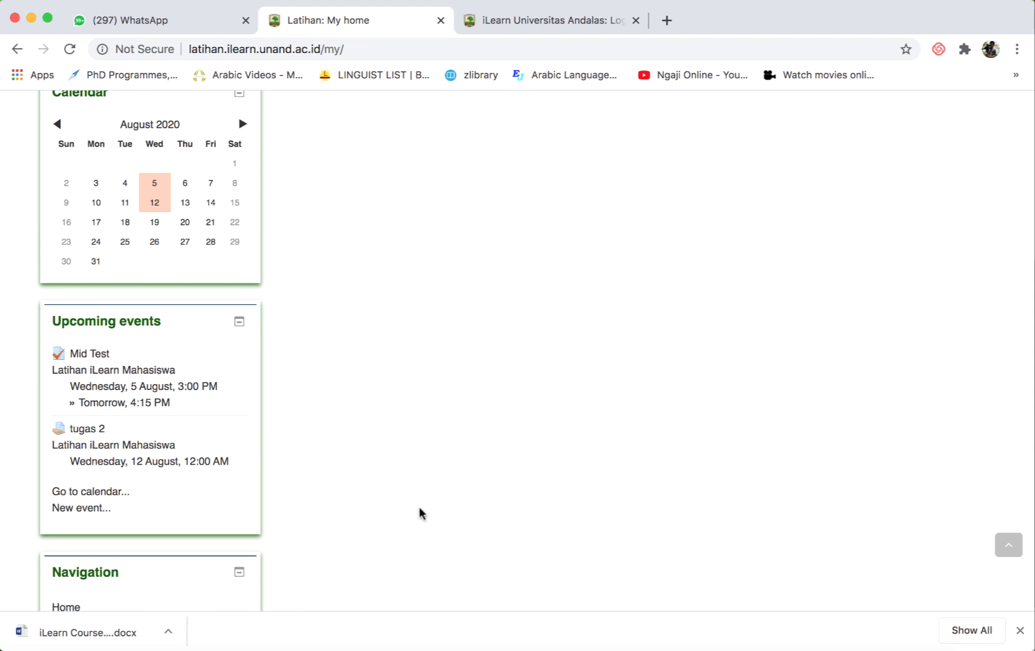